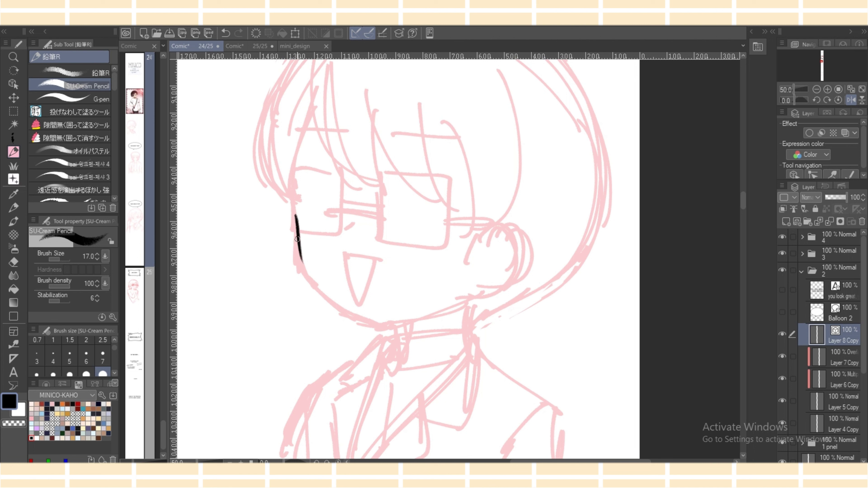
Step: Ink the character's cheek contour in black from beside the glasses down to the chin, following the pink sketch
{"action": "key", "text": "ctrl+z"}
{"action": "mouse_move", "coordinate": [299, 242]}
{"action": "left_mouse_down"}
{"action": "mouse_move", "coordinate": [331, 300]}
{"action": "mouse_move", "coordinate": [369, 324]}
{"action": "left_mouse_up"}
{"action": "key", "text": "ctrl+z"}
{"action": "left_click_drag", "start_coordinate": [315, 284], "coordinate": [375, 324]}
{"action": "key", "text": "ctrl+z"}
{"action": "left_click_drag", "start_coordinate": [312, 286], "coordinate": [382, 324]}
{"action": "key", "text": "ctrl+z"}
{"action": "mouse_move", "coordinate": [310, 279]}
{"action": "left_mouse_down"}
{"action": "mouse_move", "coordinate": [398, 319]}
{"action": "mouse_move", "coordinate": [455, 311]}
{"action": "left_mouse_up"}
{"action": "key", "text": "ctrl+z"}
Step: Ink the jawline from the chin toward the ear and add two short lines marking the sides of the neck
{"action": "left_click_drag", "start_coordinate": [360, 321], "coordinate": [474, 297]}
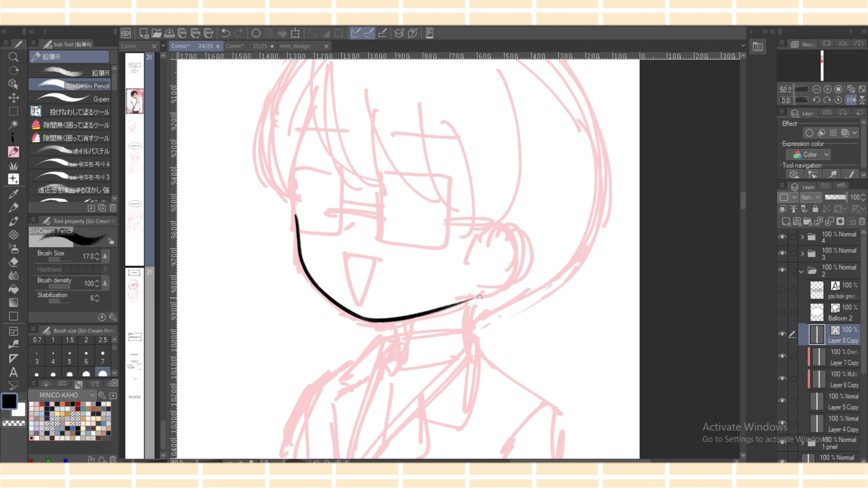
{"action": "key", "text": "ctrl+z"}
{"action": "mouse_move", "coordinate": [361, 322]}
{"action": "left_mouse_down"}
{"action": "mouse_move", "coordinate": [474, 302]}
{"action": "mouse_move", "coordinate": [457, 304]}
{"action": "left_mouse_up"}
{"action": "key", "text": "ctrl+z"}
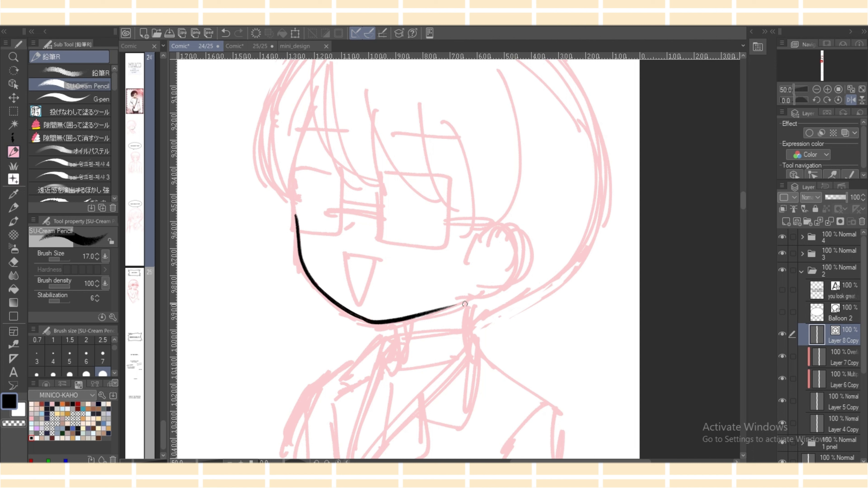
{"action": "key", "text": "ctrl+z"}
{"action": "left_click_drag", "start_coordinate": [358, 320], "coordinate": [473, 301]}
{"action": "key", "text": "ctrl+z"}
{"action": "left_click_drag", "start_coordinate": [363, 321], "coordinate": [450, 306]}
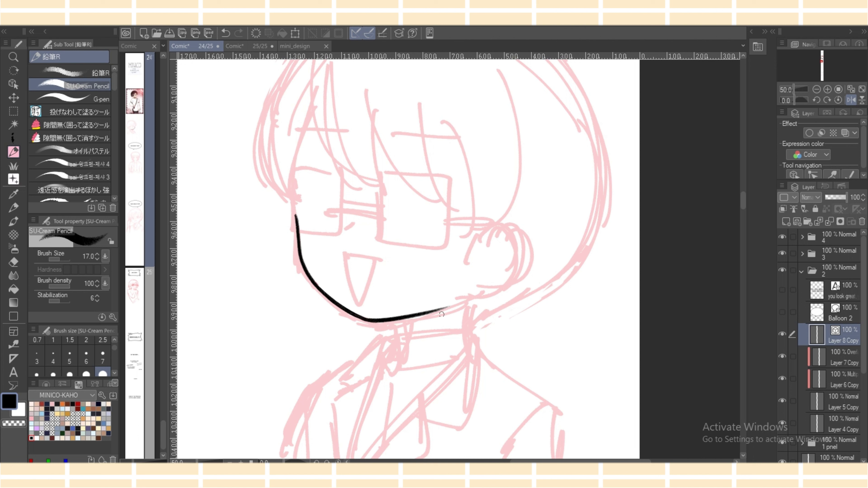
{"action": "left_click_drag", "start_coordinate": [394, 321], "coordinate": [395, 334]}
{"action": "left_click_drag", "start_coordinate": [469, 305], "coordinate": [467, 328]}
Step: Flip the canvas view horizontally and ink the front bangs as curved, pointed strands falling across the forehead and glasses
{"action": "left_click", "coordinate": [851, 100]}
{"action": "scroll", "coordinate": [459, 259], "scroll_direction": "up", "scroll_amount": 1}
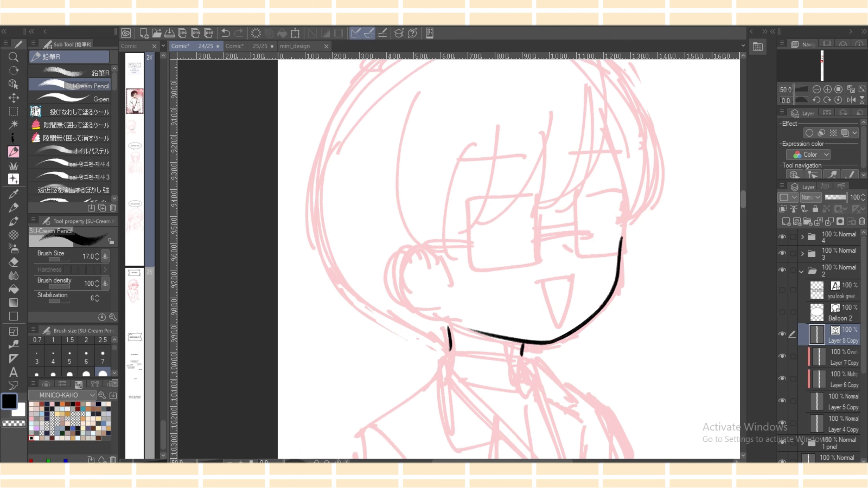
{"action": "left_click_drag", "start_coordinate": [743, 200], "coordinate": [743, 199]}
{"action": "left_click_drag", "start_coordinate": [536, 462], "coordinate": [560, 462]}
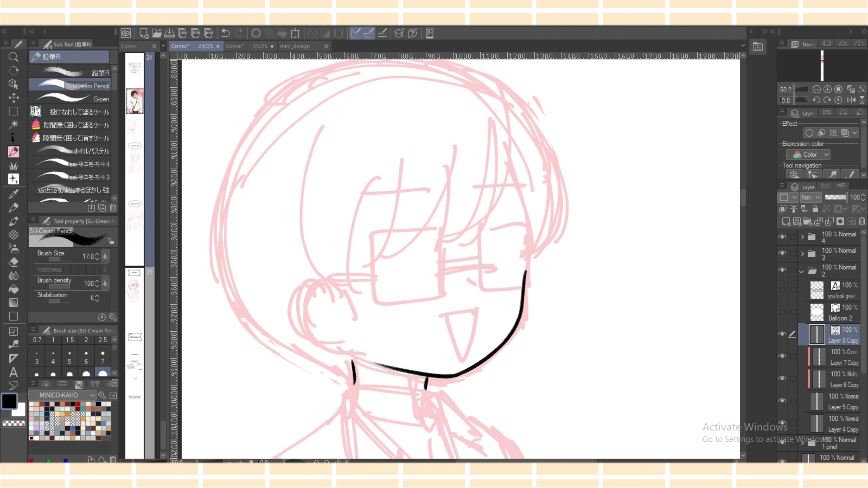
{"action": "left_click_drag", "start_coordinate": [499, 115], "coordinate": [442, 257]}
{"action": "left_click_drag", "start_coordinate": [470, 159], "coordinate": [437, 260]}
{"action": "key", "text": "ctrl+z"}
{"action": "key", "text": "ctrl+z"}
{"action": "mouse_move", "coordinate": [501, 118]}
{"action": "left_mouse_down"}
{"action": "mouse_move", "coordinate": [504, 132]}
{"action": "mouse_move", "coordinate": [432, 253]}
{"action": "left_mouse_up"}
{"action": "left_click_drag", "start_coordinate": [461, 156], "coordinate": [432, 252]}
{"action": "left_click_drag", "start_coordinate": [454, 185], "coordinate": [377, 261]}
{"action": "left_click_drag", "start_coordinate": [410, 168], "coordinate": [360, 271]}
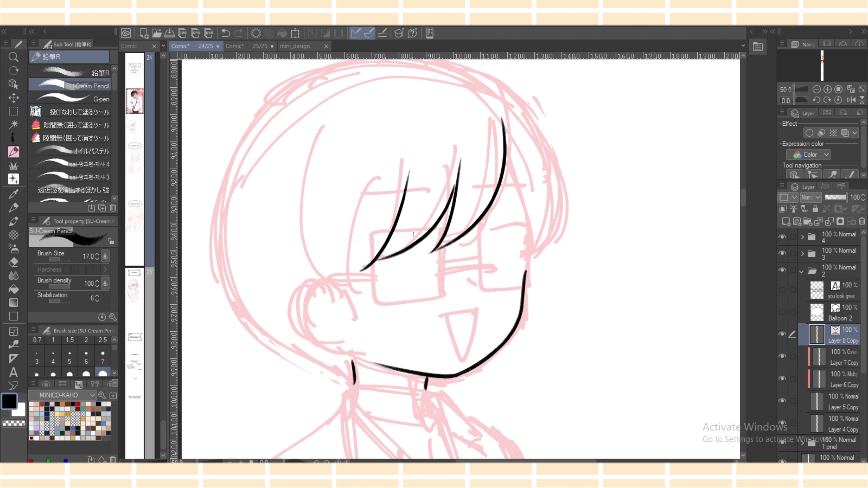
Step: Ink the long side lock curving down to the ear and the shorter strand closing it beside the glasses
{"action": "left_click_drag", "start_coordinate": [326, 135], "coordinate": [363, 291]}
{"action": "left_click_drag", "start_coordinate": [366, 204], "coordinate": [375, 301]}
{"action": "key", "text": "ctrl+z"}
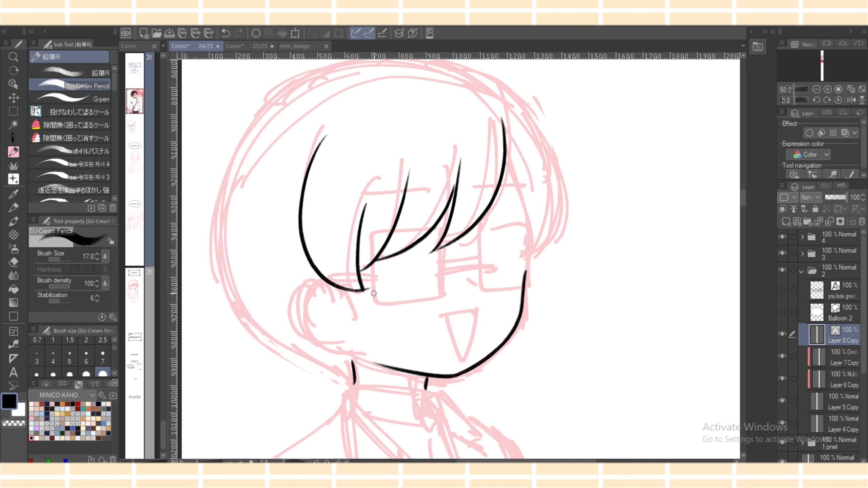
{"action": "key", "text": "ctrl+z"}
Step: Ink the outer curve of the ear from under the side lock down to the end of the jawline
{"action": "mouse_move", "coordinate": [352, 291]}
{"action": "left_mouse_down"}
{"action": "mouse_move", "coordinate": [370, 289]}
{"action": "mouse_move", "coordinate": [363, 354]}
{"action": "left_mouse_up"}
{"action": "key", "text": "ctrl+z"}
{"action": "key", "text": "ctrl+z"}
{"action": "left_click_drag", "start_coordinate": [329, 285], "coordinate": [365, 356]}
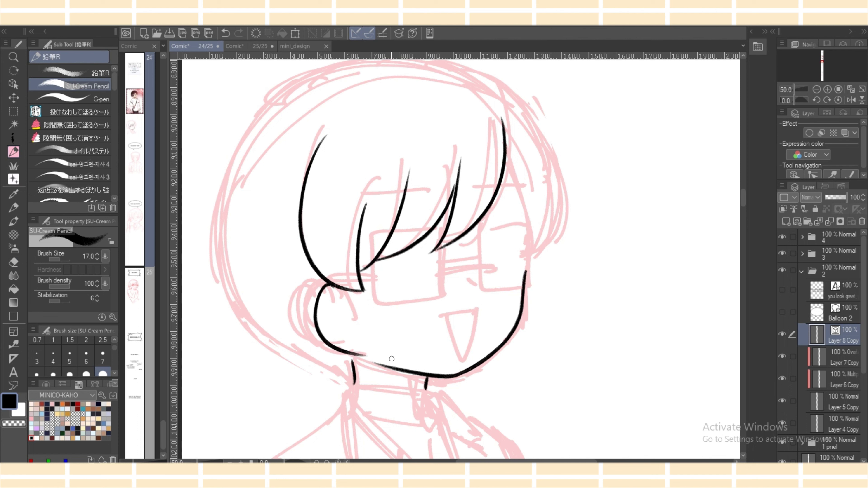
{"action": "key", "text": "ctrl+z"}
{"action": "left_click_drag", "start_coordinate": [329, 284], "coordinate": [366, 357]}
{"action": "key", "text": "ctrl+z"}
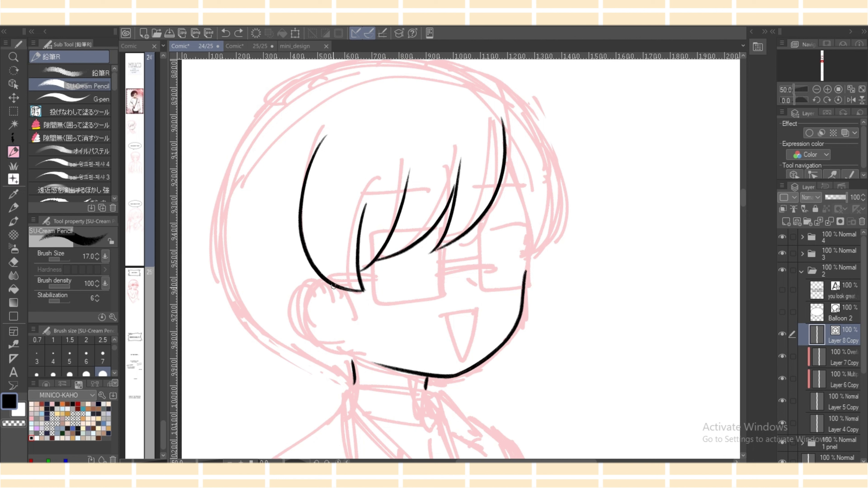
{"action": "left_click_drag", "start_coordinate": [328, 283], "coordinate": [370, 357]}
{"action": "key", "text": "ctrl+z"}
{"action": "left_click_drag", "start_coordinate": [331, 284], "coordinate": [371, 356]}
{"action": "key", "text": "ctrl+z"}
{"action": "mouse_move", "coordinate": [339, 286]}
{"action": "left_mouse_down"}
{"action": "mouse_move", "coordinate": [316, 314]}
{"action": "mouse_move", "coordinate": [369, 359]}
{"action": "left_mouse_up"}
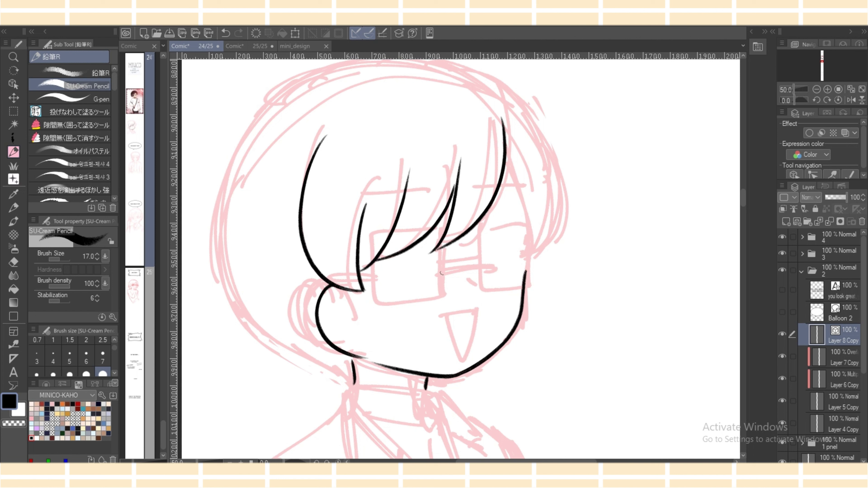
Step: Ink both straight eyebrows and the sides and bottom of the glasses lens nearest the ear
{"action": "left_click_drag", "start_coordinate": [360, 203], "coordinate": [541, 199]}
{"action": "key", "text": "ctrl+z"}
{"action": "left_click_drag", "start_coordinate": [444, 249], "coordinate": [442, 301]}
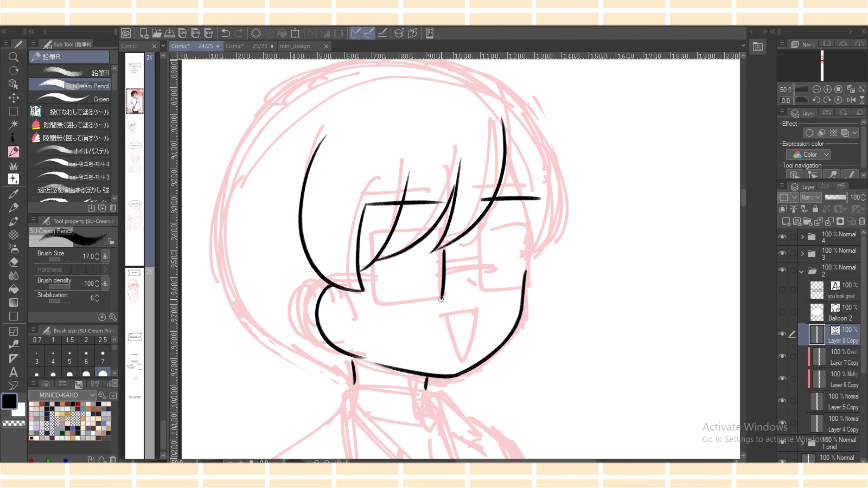
{"action": "mouse_move", "coordinate": [376, 264]}
{"action": "left_mouse_down"}
{"action": "mouse_move", "coordinate": [385, 304]}
{"action": "mouse_move", "coordinate": [439, 303]}
{"action": "mouse_move", "coordinate": [444, 282]}
{"action": "left_mouse_up"}
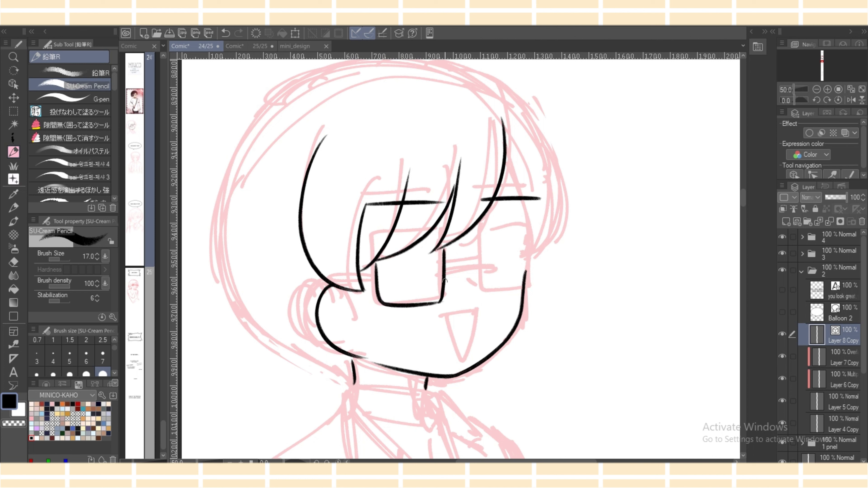
Step: Ink the triangular open mouth, and add the glasses' bridge, temple arm and the short frame edge between the bangs
{"action": "mouse_move", "coordinate": [446, 314]}
{"action": "left_mouse_down"}
{"action": "mouse_move", "coordinate": [479, 311]}
{"action": "mouse_move", "coordinate": [459, 361]}
{"action": "mouse_move", "coordinate": [477, 310]}
{"action": "left_mouse_up"}
{"action": "key", "text": "ctrl+z"}
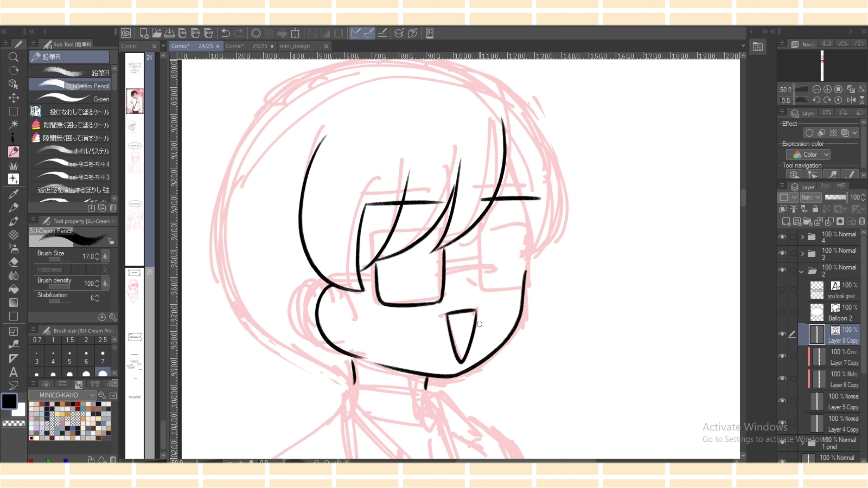
{"action": "left_click_drag", "start_coordinate": [444, 270], "coordinate": [497, 265]}
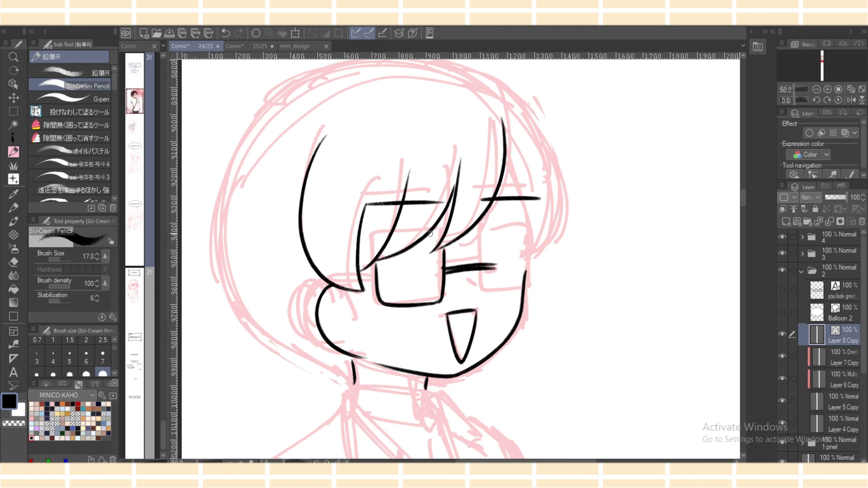
{"action": "left_click_drag", "start_coordinate": [429, 234], "coordinate": [444, 235]}
{"action": "mouse_move", "coordinate": [358, 279]}
{"action": "left_mouse_down"}
{"action": "mouse_move", "coordinate": [397, 279]}
{"action": "mouse_move", "coordinate": [396, 256]}
{"action": "left_mouse_up"}
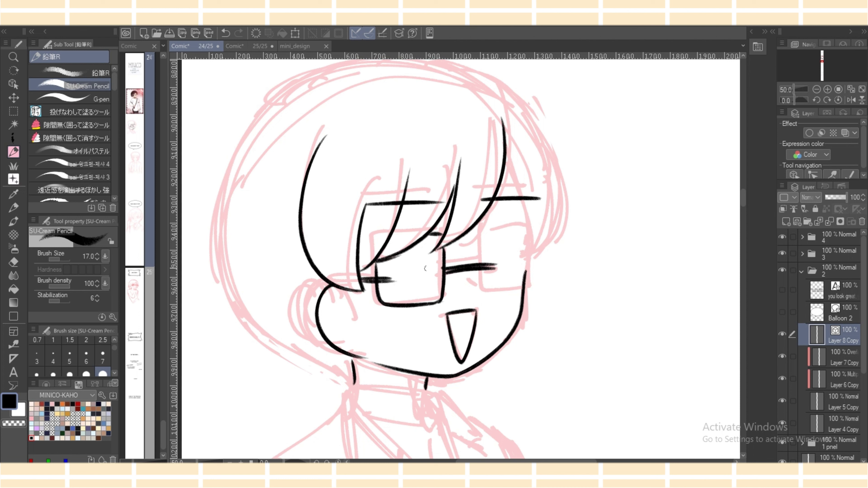
Step: Ink the inner side and bottom edge of the far glasses lens
{"action": "left_click_drag", "start_coordinate": [479, 237], "coordinate": [484, 297]}
{"action": "key", "text": "ctrl+z"}
{"action": "mouse_move", "coordinate": [479, 236]}
{"action": "left_mouse_down"}
{"action": "mouse_move", "coordinate": [482, 291]}
{"action": "mouse_move", "coordinate": [533, 291]}
{"action": "left_mouse_up"}
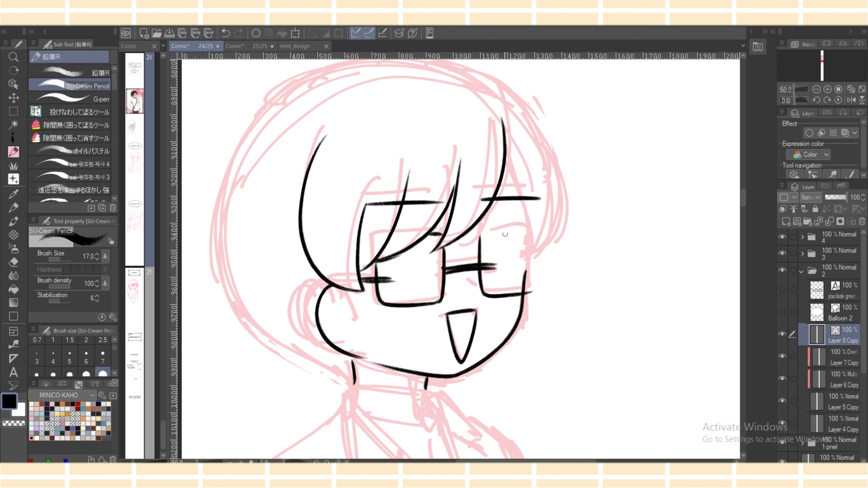
Step: Flip the canvas view and ink the outer hair contour on the far side of the face, curving in to the cheek
{"action": "left_click_drag", "start_coordinate": [505, 166], "coordinate": [528, 274]}
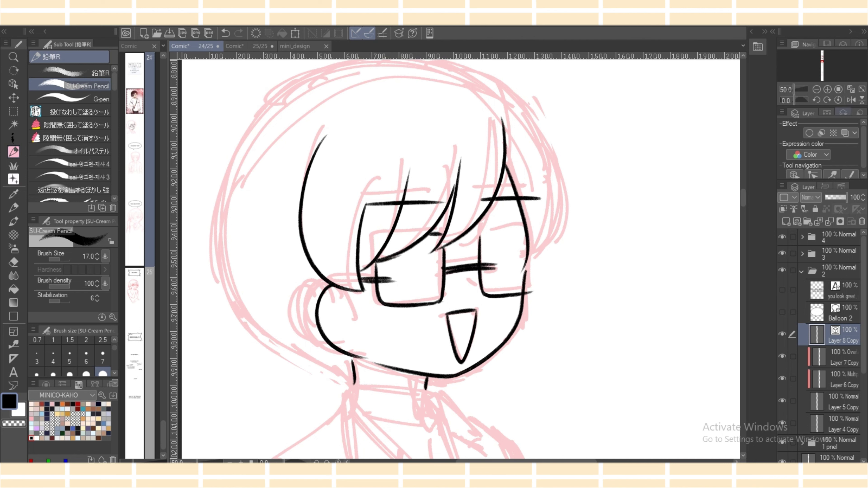
{"action": "left_click", "coordinate": [851, 99]}
{"action": "key", "text": "ctrl+z"}
{"action": "mouse_move", "coordinate": [401, 92]}
{"action": "left_mouse_down"}
{"action": "mouse_move", "coordinate": [351, 204]}
{"action": "mouse_move", "coordinate": [400, 263]}
{"action": "left_mouse_up"}
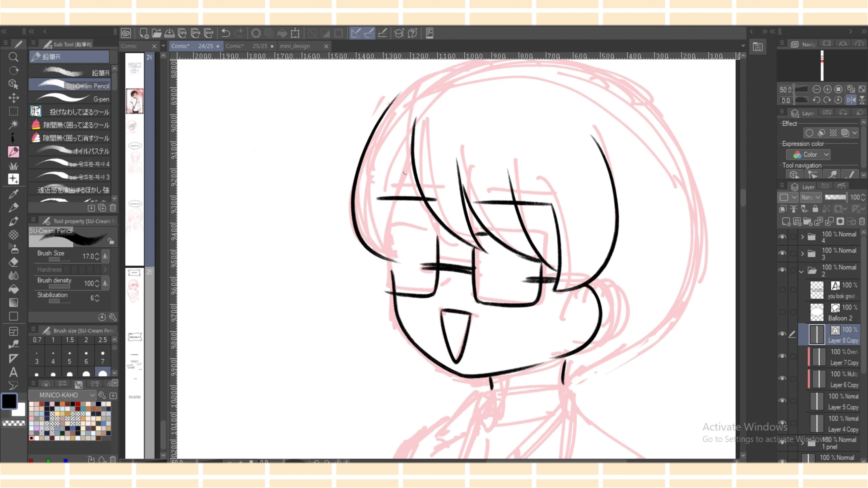
{"action": "left_click_drag", "start_coordinate": [411, 165], "coordinate": [404, 271]}
{"action": "key", "text": "ctrl+z"}
{"action": "key", "text": "ctrl+z"}
{"action": "left_click_drag", "start_coordinate": [397, 98], "coordinate": [387, 271]}
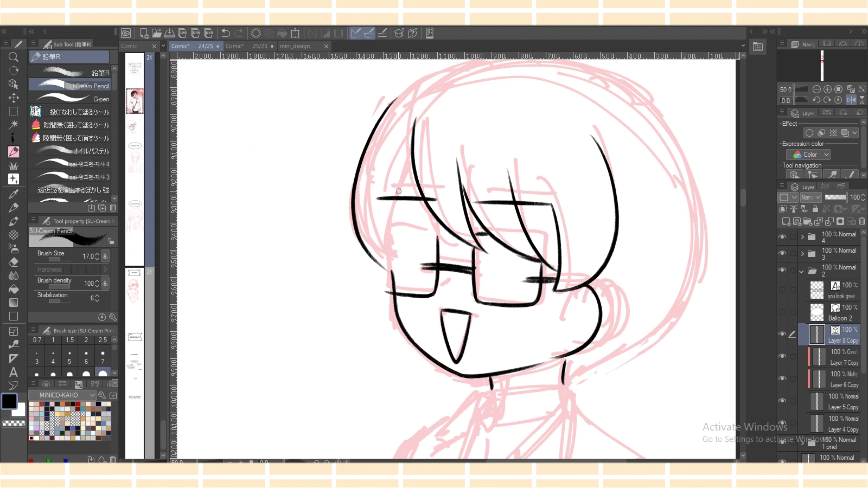
{"action": "key", "text": "ctrl+z"}
{"action": "mouse_move", "coordinate": [398, 98]}
{"action": "left_mouse_down"}
{"action": "mouse_move", "coordinate": [351, 175]}
{"action": "mouse_move", "coordinate": [390, 268]}
{"action": "left_mouse_up"}
Step: Ink two inner strands of the far side hair, running from the bangs and outer lock down to the cheek
{"action": "left_click_drag", "start_coordinate": [410, 161], "coordinate": [403, 275]}
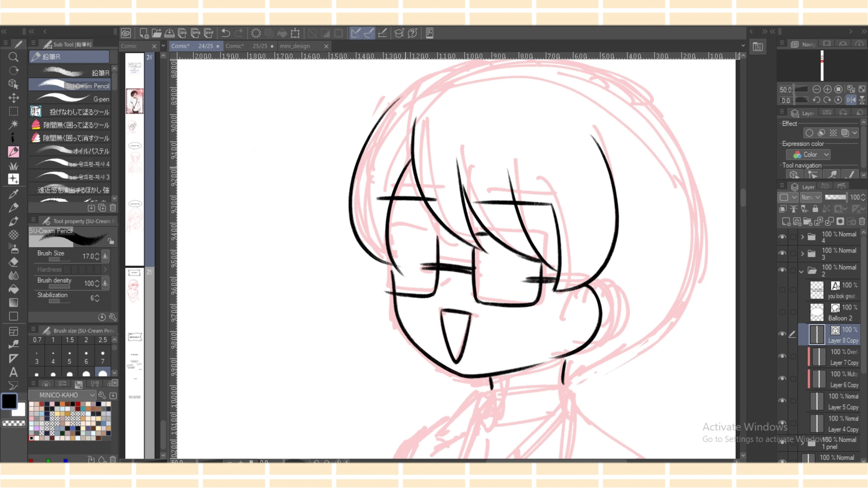
{"action": "key", "text": "ctrl+z"}
{"action": "left_click_drag", "start_coordinate": [412, 162], "coordinate": [396, 267]}
{"action": "left_click_drag", "start_coordinate": [373, 187], "coordinate": [397, 272]}
{"action": "key", "text": "ctrl+z"}
{"action": "left_click_drag", "start_coordinate": [379, 172], "coordinate": [399, 273]}
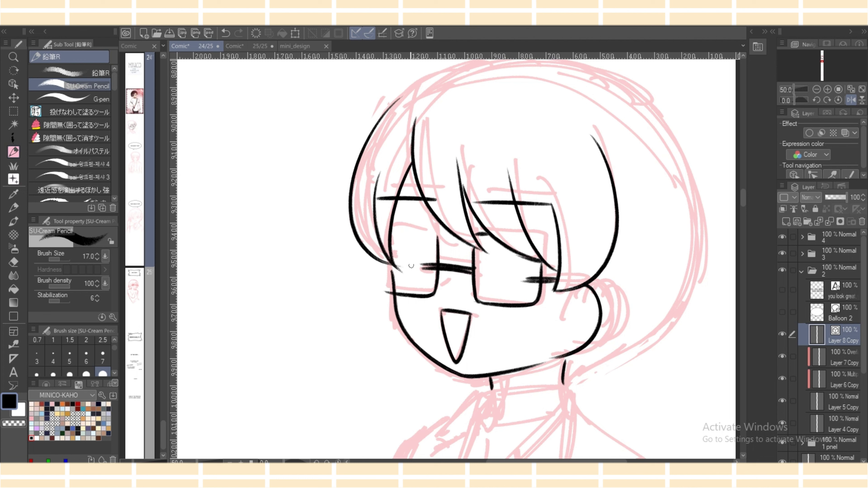
Step: Complete the far glasses lens with its top edge and the outer edge projecting past the cheek
{"action": "left_click_drag", "start_coordinate": [393, 222], "coordinate": [441, 228]}
{"action": "left_click_drag", "start_coordinate": [388, 264], "coordinate": [386, 290]}
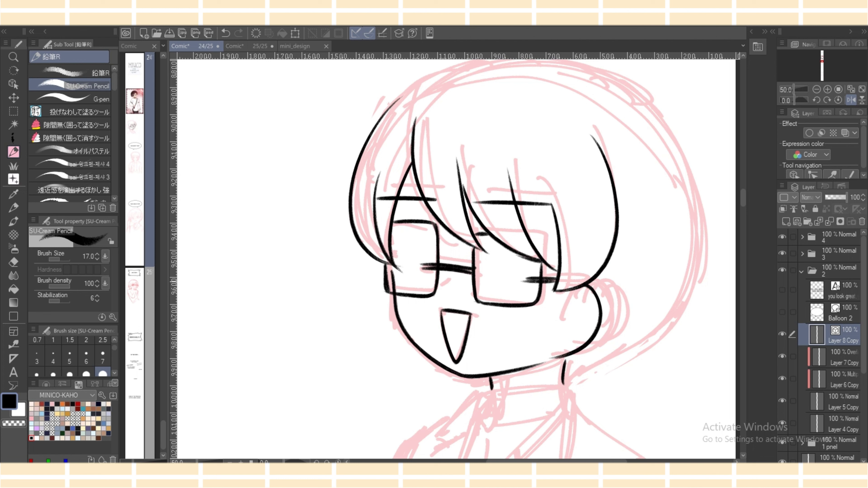
{"action": "left_click", "coordinate": [851, 100]}
{"action": "key", "text": "ctrl+z"}
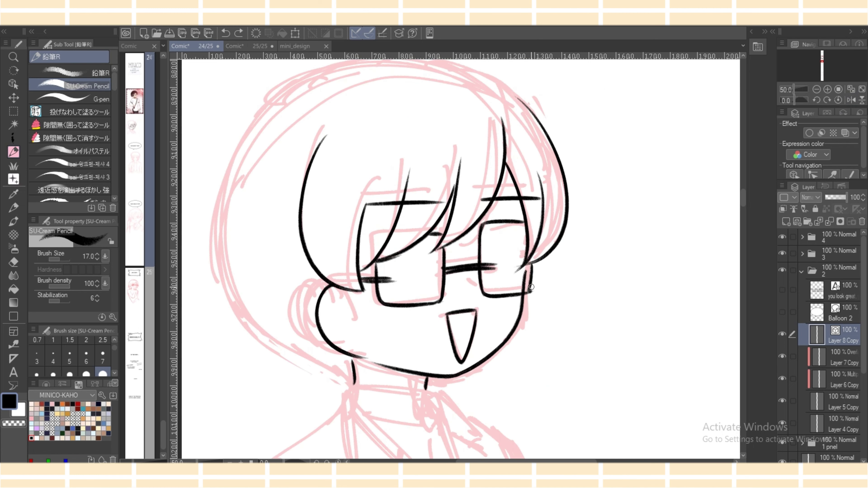
{"action": "left_click_drag", "start_coordinate": [532, 277], "coordinate": [531, 291]}
Step: Ink the back-of-head outline from the upper head down toward the nape with the SU-Cream Pencil
{"action": "key", "text": "e"}
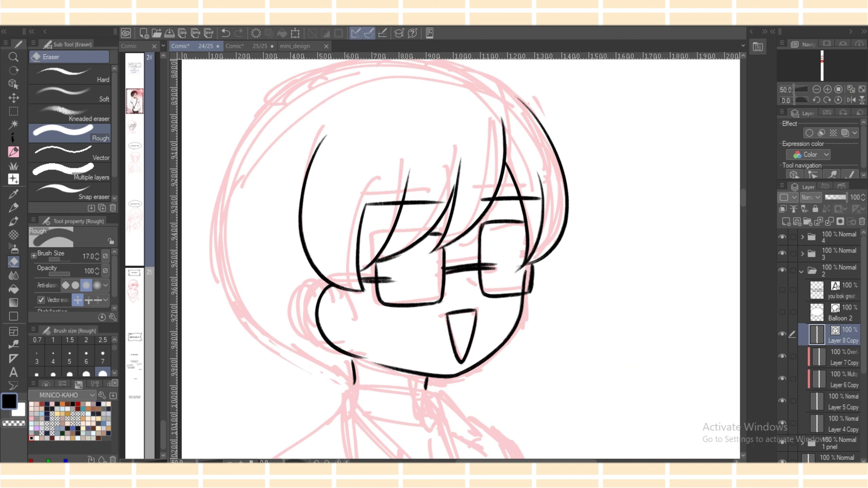
{"action": "key", "text": "p"}
{"action": "left_click_drag", "start_coordinate": [288, 90], "coordinate": [241, 324]}
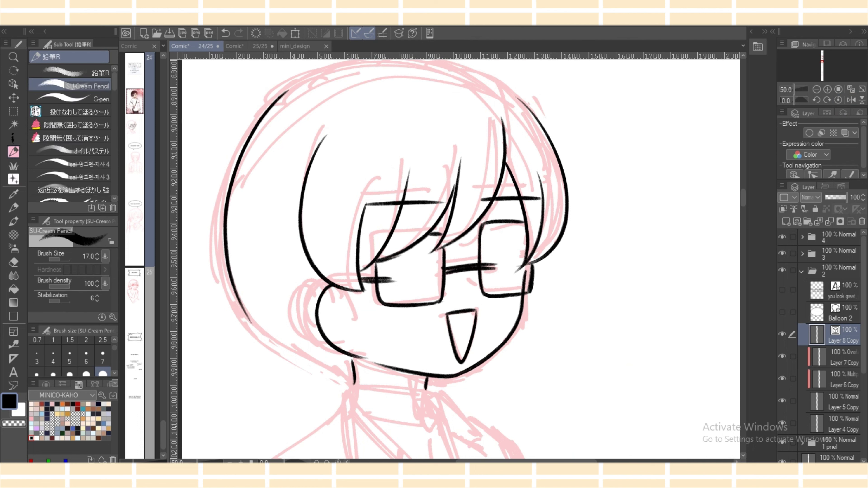
{"action": "key", "text": "ctrl+z"}
{"action": "mouse_move", "coordinate": [275, 90]}
{"action": "left_mouse_down"}
{"action": "mouse_move", "coordinate": [246, 314]}
{"action": "mouse_move", "coordinate": [314, 360]}
{"action": "left_mouse_up"}
Step: Extend the back hair outline along the nape until it meets the neck line
{"action": "key", "text": "ctrl+z"}
{"action": "mouse_move", "coordinate": [228, 283]}
{"action": "left_mouse_down"}
{"action": "mouse_move", "coordinate": [240, 303]}
{"action": "mouse_move", "coordinate": [355, 385]}
{"action": "left_mouse_up"}
{"action": "key", "text": "ctrl+z"}
{"action": "left_click_drag", "start_coordinate": [304, 355], "coordinate": [354, 383]}
{"action": "key", "text": "ctrl+z"}
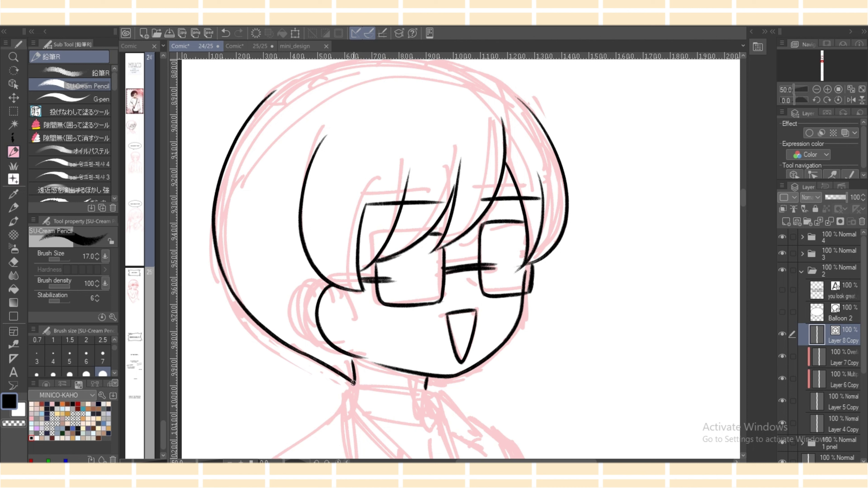
{"action": "key", "text": "ctrl+z"}
{"action": "left_click_drag", "start_coordinate": [295, 348], "coordinate": [350, 376]}
Step: Ink the top-of-head outline as one smooth arc from the back of the head over the crown
{"action": "scroll", "coordinate": [334, 178], "scroll_direction": "up", "scroll_amount": 5}
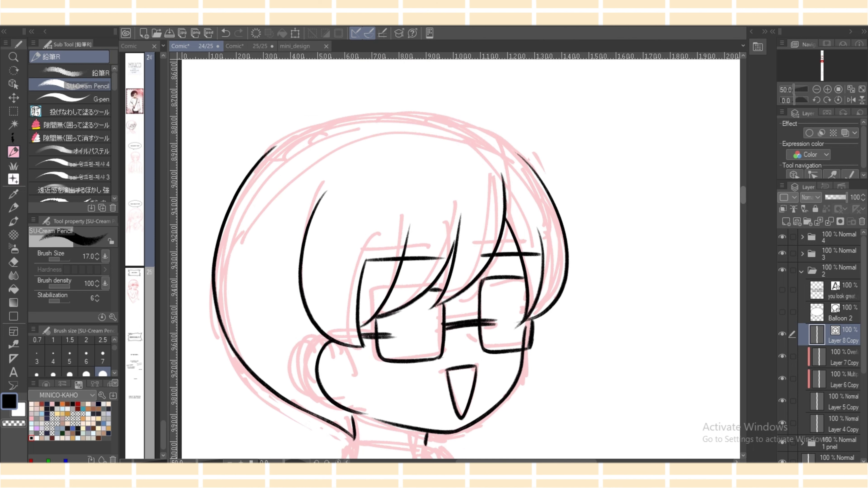
{"action": "mouse_move", "coordinate": [259, 170]}
{"action": "left_mouse_down"}
{"action": "mouse_move", "coordinate": [418, 126]}
{"action": "mouse_move", "coordinate": [468, 123]}
{"action": "left_mouse_up"}
{"action": "key", "text": "ctrl+z"}
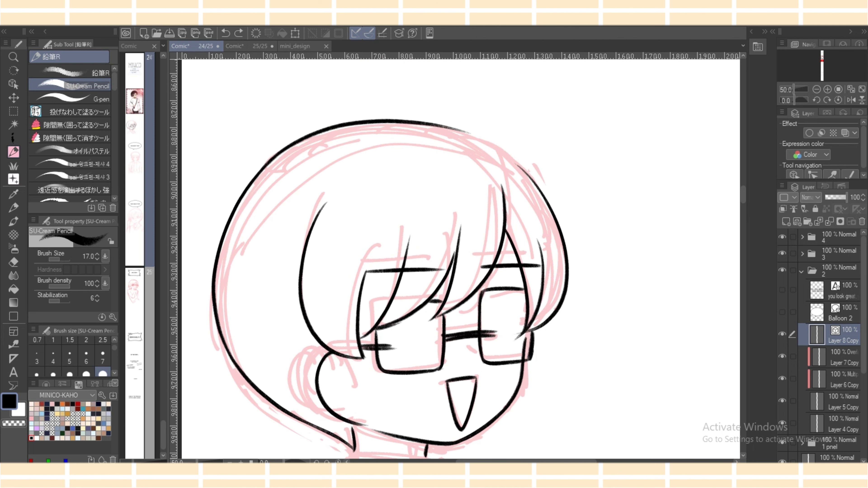
{"action": "key", "text": "ctrl+z"}
{"action": "mouse_move", "coordinate": [260, 169]}
{"action": "left_mouse_down"}
{"action": "mouse_move", "coordinate": [444, 125]}
{"action": "mouse_move", "coordinate": [487, 144]}
{"action": "mouse_move", "coordinate": [341, 127]}
{"action": "mouse_move", "coordinate": [454, 124]}
{"action": "left_mouse_up"}
{"action": "key", "text": "ctrl+z"}
{"action": "key", "text": "ctrl+z"}
{"action": "left_click_drag", "start_coordinate": [252, 179], "coordinate": [447, 120]}
{"action": "key", "text": "ctrl+z"}
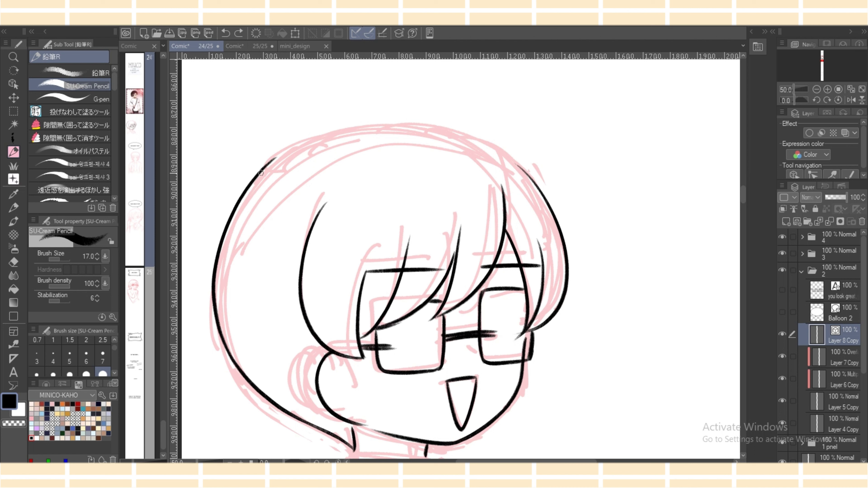
{"action": "left_click_drag", "start_coordinate": [257, 177], "coordinate": [459, 134]}
{"action": "key", "text": "ctrl+z"}
{"action": "left_click_drag", "start_coordinate": [256, 178], "coordinate": [434, 125]}
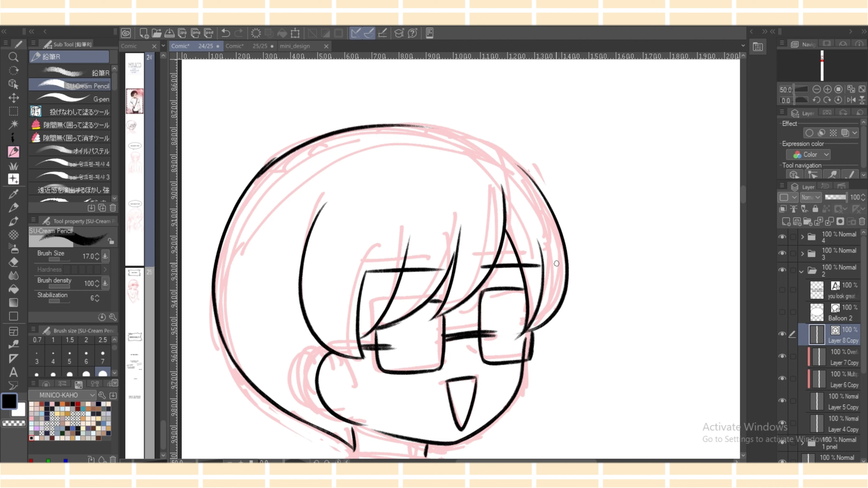
{"action": "key", "text": "ctrl+z"}
{"action": "left_click_drag", "start_coordinate": [255, 180], "coordinate": [485, 126]}
{"action": "key", "text": "ctrl+z"}
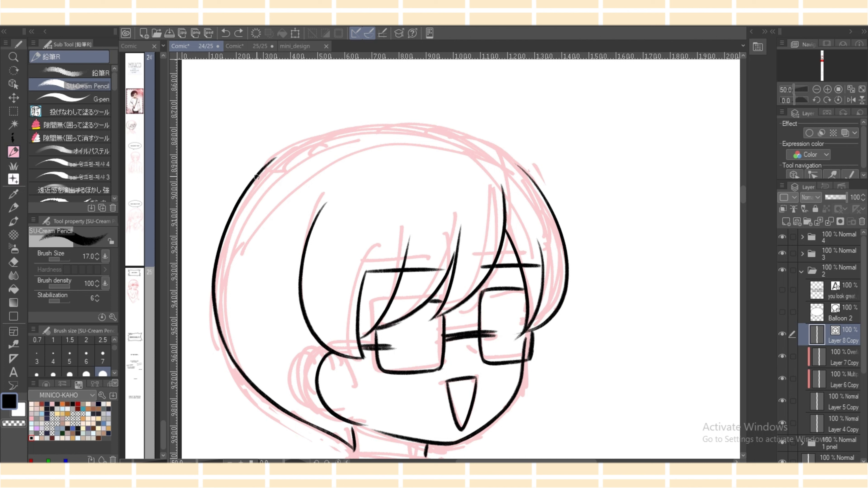
{"action": "left_click_drag", "start_coordinate": [254, 180], "coordinate": [471, 128]}
{"action": "key", "text": "ctrl+z"}
{"action": "mouse_move", "coordinate": [257, 176]}
{"action": "left_mouse_down"}
{"action": "mouse_move", "coordinate": [445, 121]}
{"action": "mouse_move", "coordinate": [479, 134]}
{"action": "left_mouse_up"}
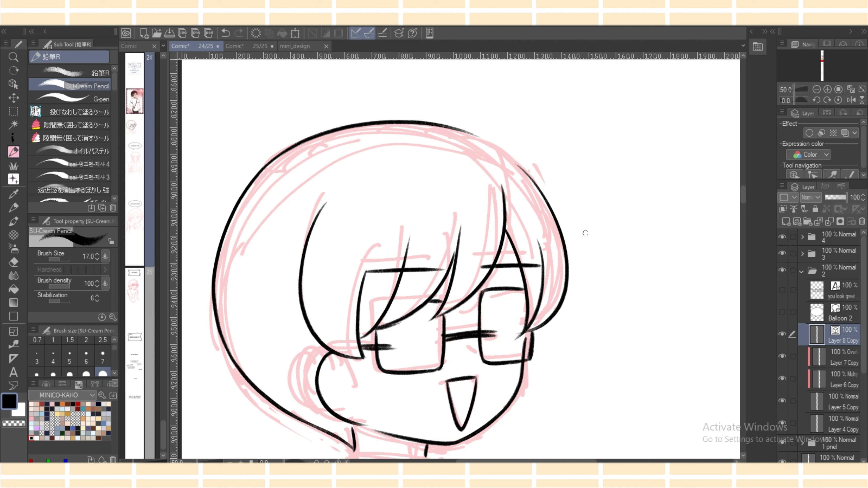
Step: Reinforce the join between the back-of-head outline and the crown arc with a short stroke
{"action": "left_click_drag", "start_coordinate": [257, 176], "coordinate": [306, 142]}
{"action": "key", "text": "ctrl+z"}
{"action": "left_click_drag", "start_coordinate": [255, 178], "coordinate": [311, 141]}
Step: Flip the canvas view and ink the remaining head outline connecting the far side hair to the crown arc
{"action": "left_click", "coordinate": [852, 100]}
{"action": "left_click_drag", "start_coordinate": [392, 173], "coordinate": [484, 125]}
{"action": "key", "text": "ctrl+z"}
{"action": "key", "text": "ctrl+z"}
{"action": "key", "text": "ctrl+z"}
{"action": "left_click_drag", "start_coordinate": [386, 180], "coordinate": [466, 131]}
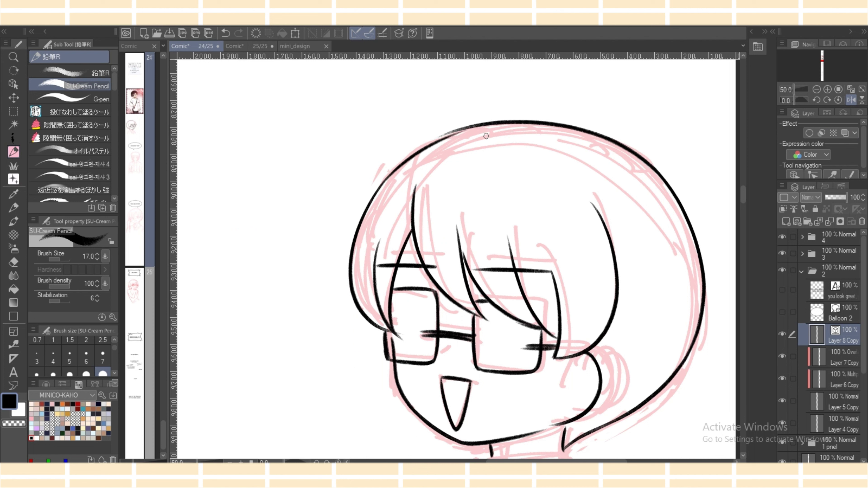
{"action": "key", "text": "ctrl+z"}
{"action": "left_click_drag", "start_coordinate": [384, 181], "coordinate": [472, 126]}
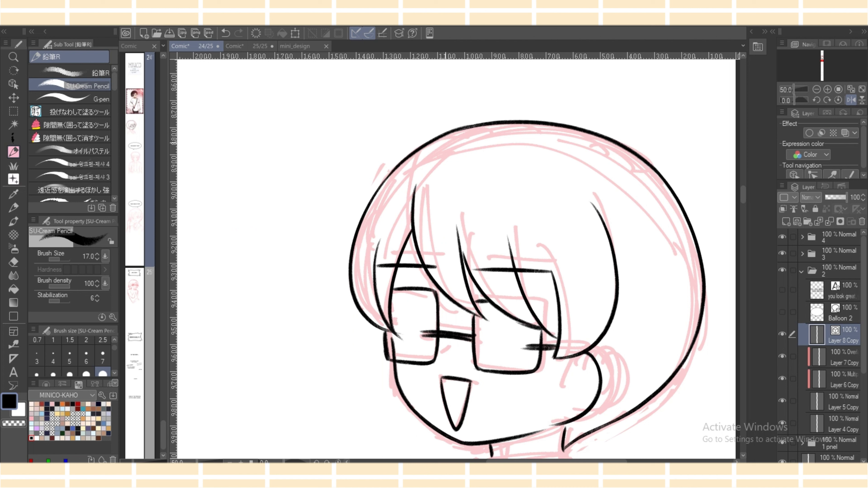
{"action": "key", "text": "ctrl+z"}
{"action": "left_click_drag", "start_coordinate": [386, 178], "coordinate": [483, 127]}
{"action": "key", "text": "ctrl+z"}
{"action": "left_click_drag", "start_coordinate": [393, 174], "coordinate": [475, 129]}
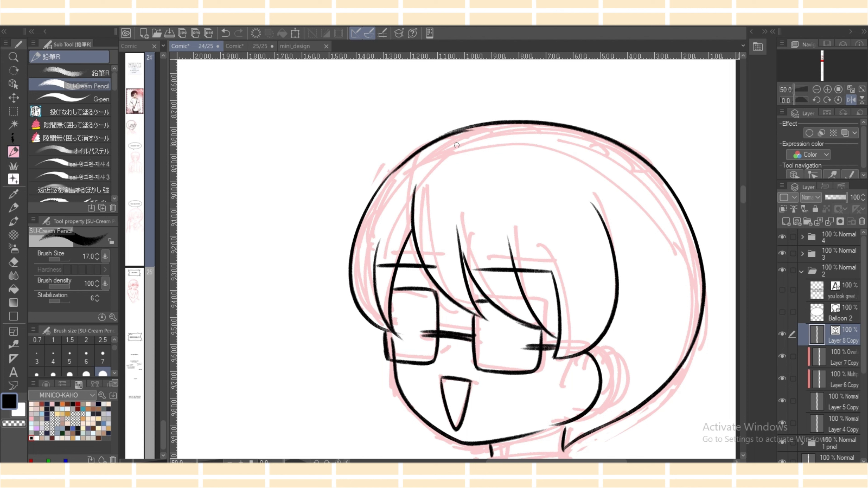
Step: Redo the strokes joining the crown arc to the far side hair until the head outline runs smoothly
{"action": "key", "text": "ctrl+z"}
{"action": "left_click_drag", "start_coordinate": [389, 176], "coordinate": [480, 121]}
{"action": "key", "text": "ctrl+z"}
{"action": "left_click_drag", "start_coordinate": [380, 185], "coordinate": [480, 125]}
{"action": "key", "text": "ctrl+z"}
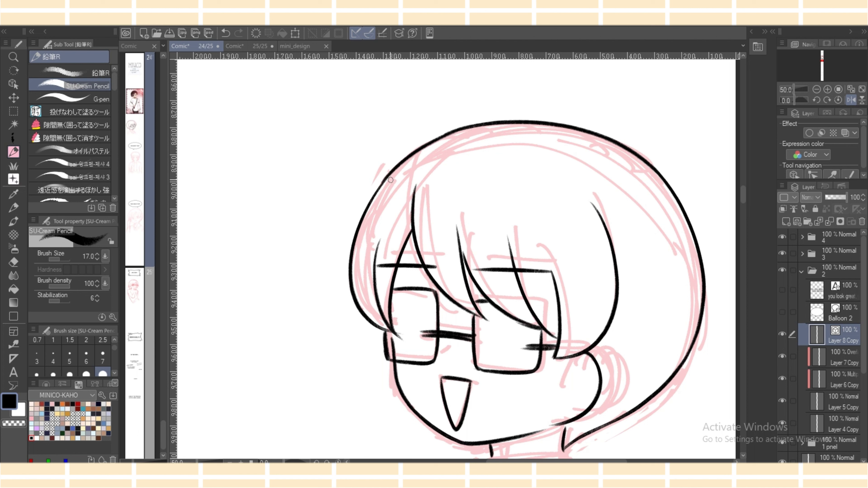
{"action": "left_click_drag", "start_coordinate": [391, 180], "coordinate": [363, 231]}
Step: Ink black hatching into the upper corner of the near lens under the bangs and thicken the far lens's frame
{"action": "scroll", "coordinate": [485, 220], "scroll_direction": "down", "scroll_amount": 3}
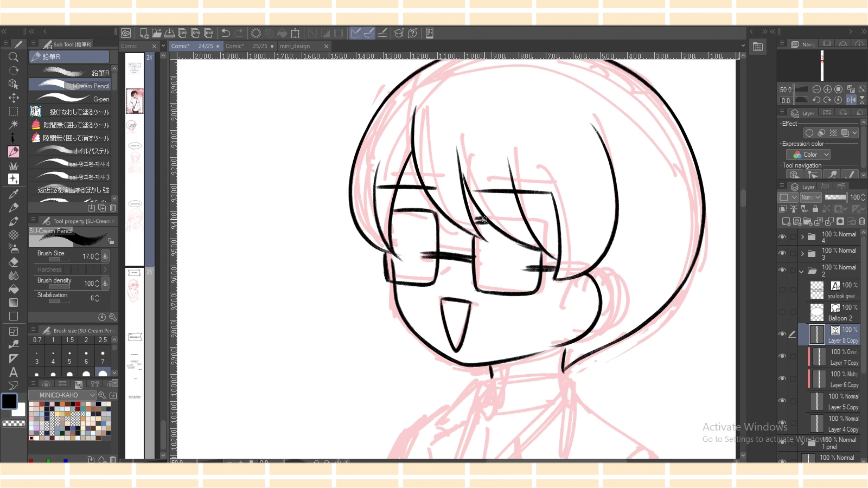
{"action": "left_click_drag", "start_coordinate": [477, 220], "coordinate": [504, 255]}
{"action": "mouse_move", "coordinate": [485, 226]}
{"action": "left_mouse_down"}
{"action": "mouse_move", "coordinate": [508, 255]}
{"action": "mouse_move", "coordinate": [522, 253]}
{"action": "mouse_move", "coordinate": [481, 290]}
{"action": "mouse_move", "coordinate": [492, 263]}
{"action": "left_mouse_up"}
{"action": "left_click_drag", "start_coordinate": [431, 216], "coordinate": [433, 275]}
{"action": "left_click_drag", "start_coordinate": [387, 254], "coordinate": [404, 258]}
Step: Fill the far lens of the glasses with solid black using brush size 30
{"action": "scroll", "coordinate": [70, 356], "scroll_direction": "down", "scroll_amount": 2}
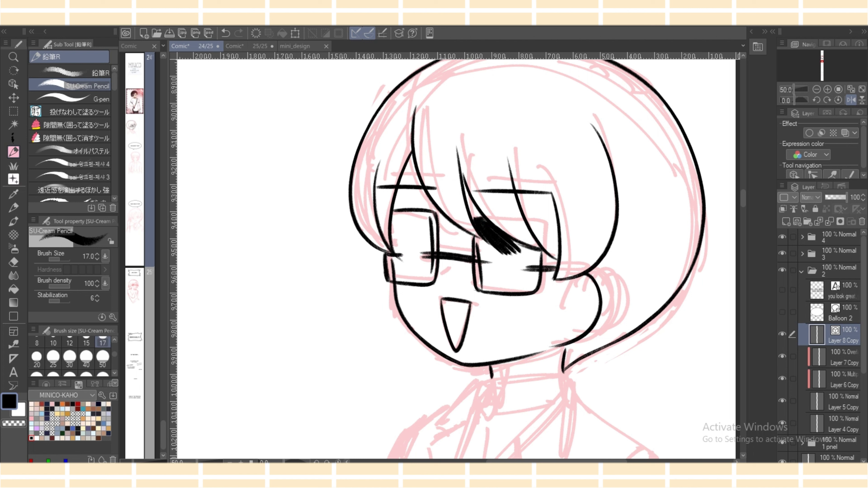
{"action": "left_click", "coordinate": [69, 357]}
{"action": "mouse_move", "coordinate": [414, 227]}
{"action": "left_mouse_down"}
{"action": "mouse_move", "coordinate": [408, 270]}
{"action": "mouse_move", "coordinate": [427, 270]}
{"action": "mouse_move", "coordinate": [418, 242]}
{"action": "mouse_move", "coordinate": [402, 263]}
{"action": "mouse_move", "coordinate": [398, 249]}
{"action": "mouse_move", "coordinate": [427, 222]}
{"action": "mouse_move", "coordinate": [402, 232]}
{"action": "mouse_move", "coordinate": [430, 224]}
{"action": "left_mouse_up"}
{"action": "mouse_move", "coordinate": [393, 260]}
{"action": "left_mouse_down"}
{"action": "mouse_move", "coordinate": [393, 273]}
{"action": "mouse_move", "coordinate": [427, 276]}
{"action": "mouse_move", "coordinate": [416, 267]}
{"action": "mouse_move", "coordinate": [429, 277]}
{"action": "mouse_move", "coordinate": [431, 233]}
{"action": "left_mouse_up"}
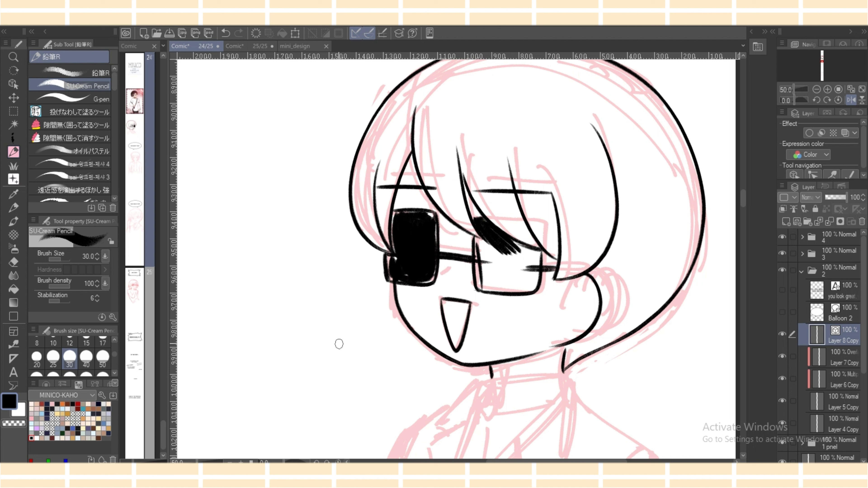
Step: Reduce the brush size to 17 and blacken the remaining gaps and edges of the far lens
{"action": "key", "text": "bracketleft"}
{"action": "key", "text": "bracketleft"}
{"action": "key", "text": "bracketleft"}
{"action": "mouse_move", "coordinate": [397, 258]}
{"action": "left_mouse_down"}
{"action": "mouse_move", "coordinate": [389, 256]}
{"action": "mouse_move", "coordinate": [390, 270]}
{"action": "left_mouse_up"}
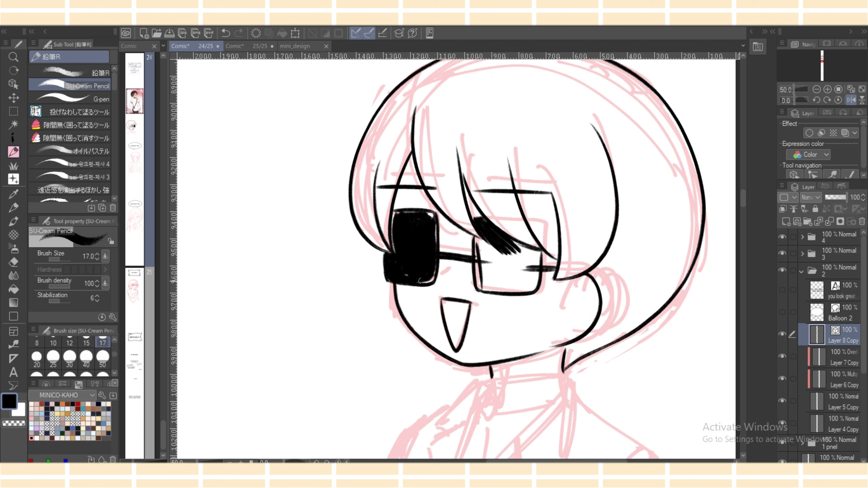
{"action": "left_click_drag", "start_coordinate": [396, 215], "coordinate": [393, 249]}
{"action": "left_click_drag", "start_coordinate": [395, 215], "coordinate": [415, 212]}
{"action": "left_click_drag", "start_coordinate": [430, 279], "coordinate": [436, 224]}
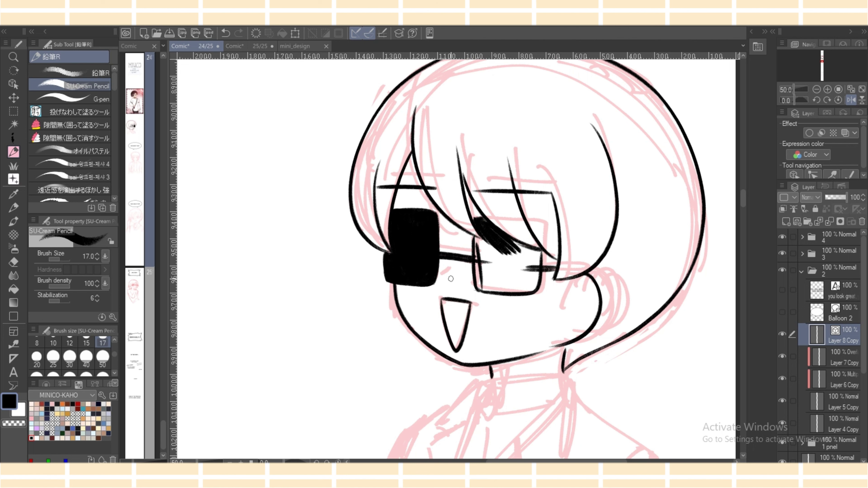
Step: Flip the canvas view back and thicken both side edges of the near lens's frame
{"action": "key", "text": "h"}
{"action": "mouse_move", "coordinate": [441, 239]}
{"action": "left_mouse_down"}
{"action": "mouse_move", "coordinate": [440, 285]}
{"action": "mouse_move", "coordinate": [443, 276]}
{"action": "left_mouse_up"}
{"action": "key", "text": "ctrl+z"}
{"action": "mouse_move", "coordinate": [445, 234]}
{"action": "left_mouse_down"}
{"action": "mouse_move", "coordinate": [424, 245]}
{"action": "mouse_move", "coordinate": [443, 261]}
{"action": "mouse_move", "coordinate": [435, 290]}
{"action": "left_mouse_up"}
{"action": "left_click_drag", "start_coordinate": [379, 251], "coordinate": [382, 288]}
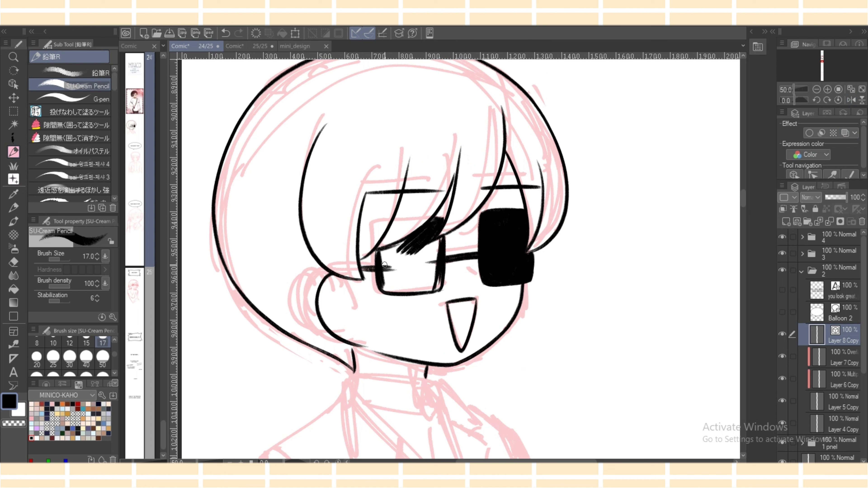
Step: Blacken the upper and middle area of the near lens with brush size 25, finishing its edge at size 17
{"action": "left_click", "coordinate": [53, 357]}
{"action": "mouse_move", "coordinate": [397, 257]}
{"action": "left_mouse_down"}
{"action": "mouse_move", "coordinate": [421, 270]}
{"action": "mouse_move", "coordinate": [435, 264]}
{"action": "mouse_move", "coordinate": [425, 246]}
{"action": "mouse_move", "coordinate": [397, 253]}
{"action": "mouse_move", "coordinate": [411, 264]}
{"action": "left_mouse_up"}
{"action": "left_click", "coordinate": [103, 342]}
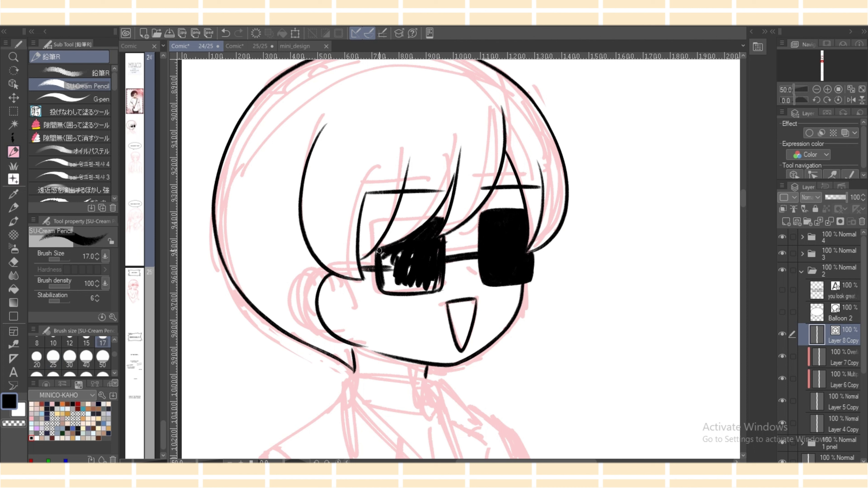
{"action": "mouse_move", "coordinate": [385, 255]}
{"action": "left_mouse_down"}
{"action": "mouse_move", "coordinate": [388, 273]}
{"action": "mouse_move", "coordinate": [375, 271]}
{"action": "mouse_move", "coordinate": [385, 294]}
{"action": "mouse_move", "coordinate": [402, 256]}
{"action": "left_mouse_up"}
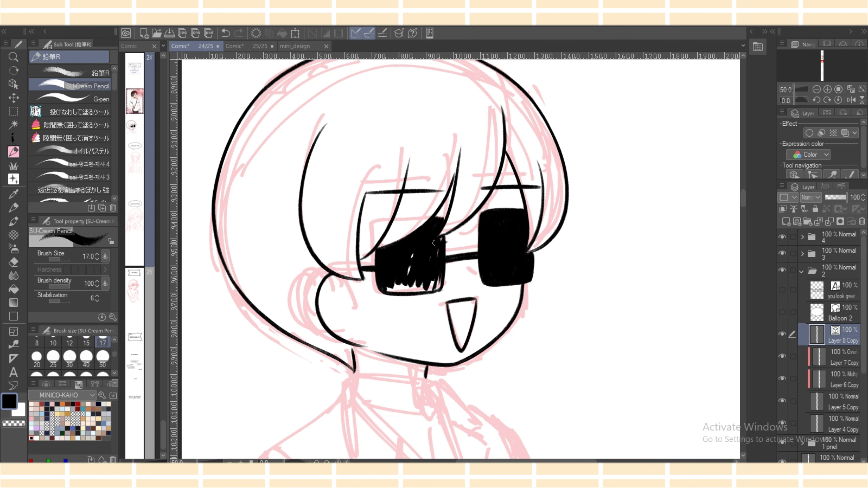
Step: Clean up the near lens's upper edge where it meets the bangs, alternating eraser and pencil
{"action": "key", "text": "e"}
{"action": "key", "text": "p"}
{"action": "key", "text": "e"}
{"action": "key", "text": "p"}
{"action": "key", "text": "e"}
{"action": "key", "text": "p"}
{"action": "key", "text": "e"}
{"action": "key", "text": "p"}
{"action": "mouse_move", "coordinate": [444, 239]}
{"action": "left_mouse_down"}
{"action": "mouse_move", "coordinate": [436, 251]}
{"action": "mouse_move", "coordinate": [445, 224]}
{"action": "left_mouse_up"}
Step: Fill the remaining white gaps of the near lens with black at brush size 30, and restore size 17
{"action": "mouse_move", "coordinate": [415, 250]}
{"action": "left_mouse_down"}
{"action": "mouse_move", "coordinate": [409, 275]}
{"action": "mouse_move", "coordinate": [419, 283]}
{"action": "mouse_move", "coordinate": [389, 289]}
{"action": "mouse_move", "coordinate": [401, 278]}
{"action": "mouse_move", "coordinate": [432, 286]}
{"action": "left_mouse_up"}
{"action": "left_click", "coordinate": [70, 358]}
{"action": "mouse_move", "coordinate": [392, 287]}
{"action": "left_mouse_down"}
{"action": "mouse_move", "coordinate": [436, 277]}
{"action": "mouse_move", "coordinate": [416, 288]}
{"action": "mouse_move", "coordinate": [433, 270]}
{"action": "mouse_move", "coordinate": [429, 286]}
{"action": "mouse_move", "coordinate": [439, 278]}
{"action": "mouse_move", "coordinate": [430, 291]}
{"action": "mouse_move", "coordinate": [442, 266]}
{"action": "mouse_move", "coordinate": [443, 286]}
{"action": "left_mouse_up"}
{"action": "left_click", "coordinate": [103, 341]}
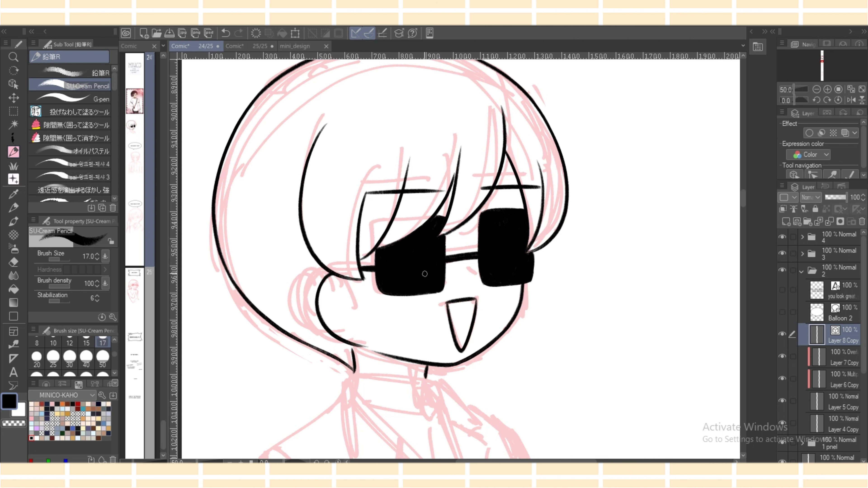
Step: Ink the shirt collar's line across the neck below the chin
{"action": "scroll", "coordinate": [393, 270], "scroll_direction": "down", "scroll_amount": 3}
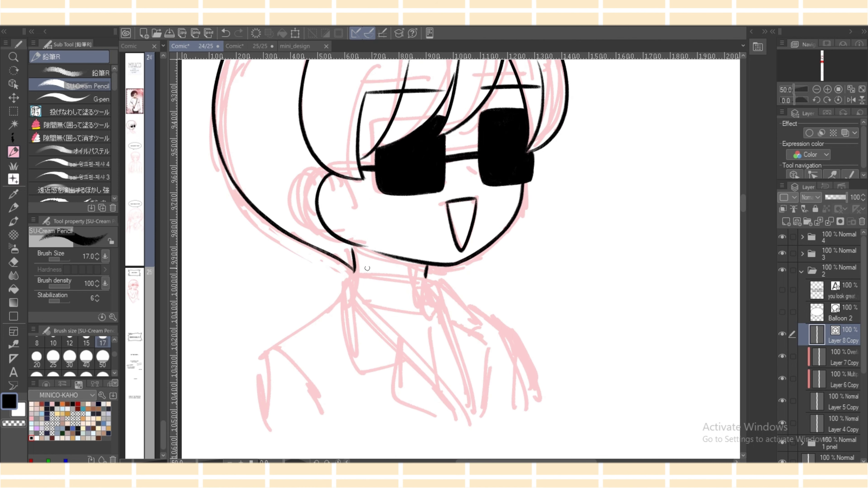
{"action": "left_click_drag", "start_coordinate": [355, 266], "coordinate": [424, 271]}
{"action": "key", "text": "ctrl+z"}
{"action": "left_click_drag", "start_coordinate": [354, 271], "coordinate": [425, 274]}
{"action": "key", "text": "ctrl+z"}
Step: Ink the near neckline edge as a long diagonal from the collar down to the lapel point
{"action": "mouse_move", "coordinate": [354, 269]}
{"action": "left_mouse_down"}
{"action": "mouse_move", "coordinate": [424, 273]}
{"action": "mouse_move", "coordinate": [421, 316]}
{"action": "mouse_move", "coordinate": [355, 290]}
{"action": "mouse_move", "coordinate": [457, 403]}
{"action": "left_mouse_up"}
{"action": "key", "text": "ctrl+z"}
{"action": "left_click_drag", "start_coordinate": [353, 288], "coordinate": [472, 413]}
{"action": "key", "text": "ctrl+z"}
{"action": "left_click_drag", "start_coordinate": [397, 333], "coordinate": [475, 421]}
{"action": "key", "text": "ctrl+z"}
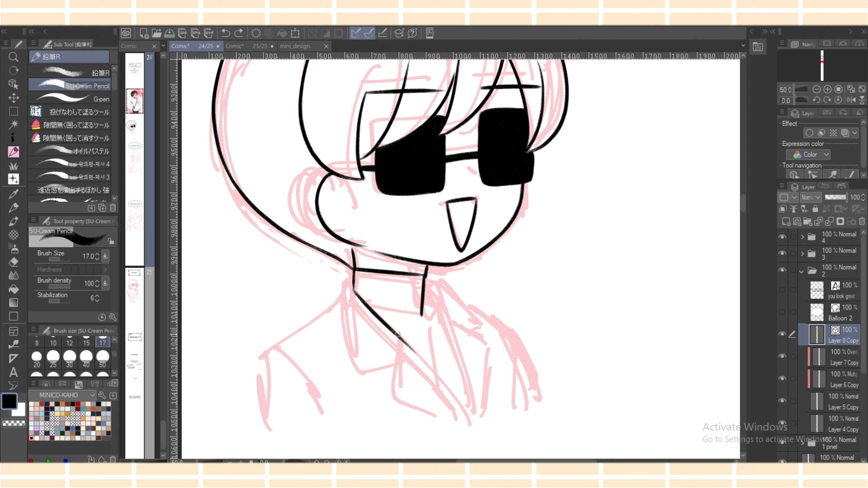
{"action": "left_click_drag", "start_coordinate": [396, 331], "coordinate": [474, 425]}
Step: Ink the near collar flap's outer side and lower edge over the sketch
{"action": "mouse_move", "coordinate": [355, 271]}
{"action": "left_mouse_down"}
{"action": "mouse_move", "coordinate": [335, 327]}
{"action": "mouse_move", "coordinate": [347, 321]}
{"action": "mouse_move", "coordinate": [342, 301]}
{"action": "mouse_move", "coordinate": [361, 377]}
{"action": "left_mouse_up"}
{"action": "key", "text": "ctrl+z"}
{"action": "key", "text": "ctrl+z"}
{"action": "left_click_drag", "start_coordinate": [343, 287], "coordinate": [363, 377]}
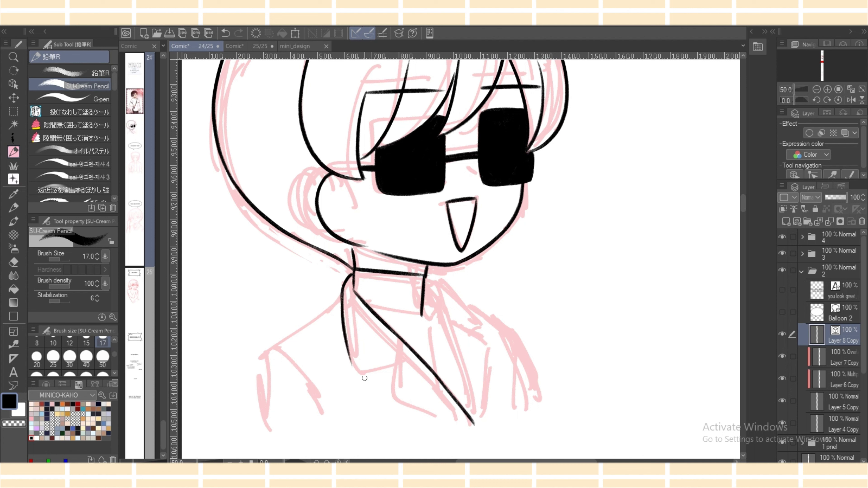
{"action": "key", "text": "ctrl+z"}
{"action": "left_click_drag", "start_coordinate": [343, 287], "coordinate": [357, 371]}
{"action": "key", "text": "ctrl+z"}
{"action": "mouse_move", "coordinate": [342, 290]}
{"action": "left_mouse_down"}
{"action": "mouse_move", "coordinate": [357, 373]}
{"action": "mouse_move", "coordinate": [409, 363]}
{"action": "left_mouse_up"}
{"action": "key", "text": "ctrl+z"}
Step: Ink the near lapel's curved outer edge from below the collar flap to the jacket's closing point
{"action": "mouse_move", "coordinate": [354, 368]}
{"action": "left_mouse_down"}
{"action": "mouse_move", "coordinate": [403, 362]}
{"action": "mouse_move", "coordinate": [398, 406]}
{"action": "left_mouse_up"}
{"action": "key", "text": "e"}
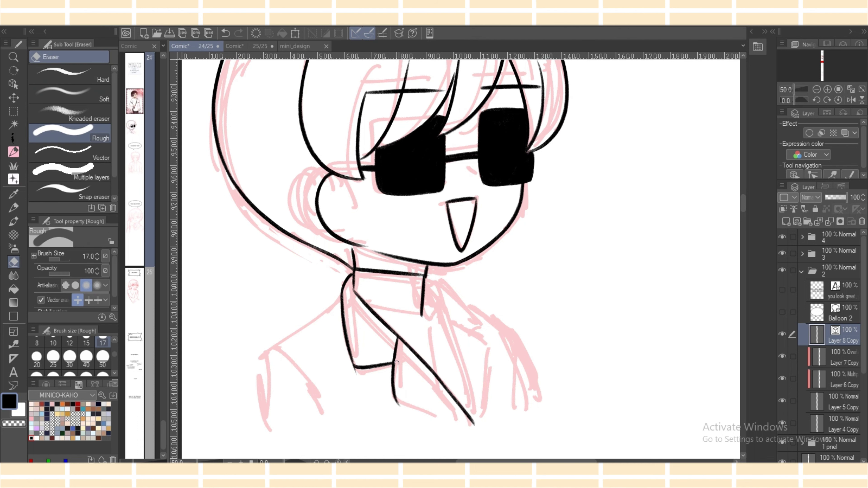
{"action": "key", "text": "p"}
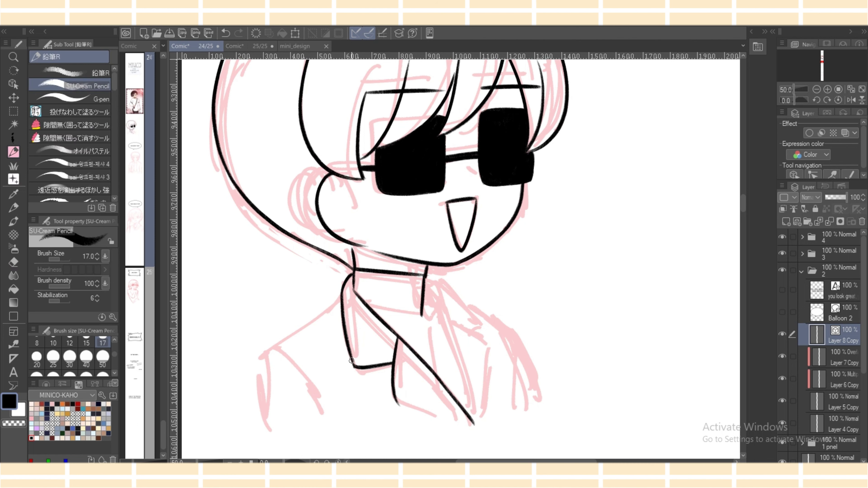
{"action": "left_click_drag", "start_coordinate": [396, 402], "coordinate": [497, 455]}
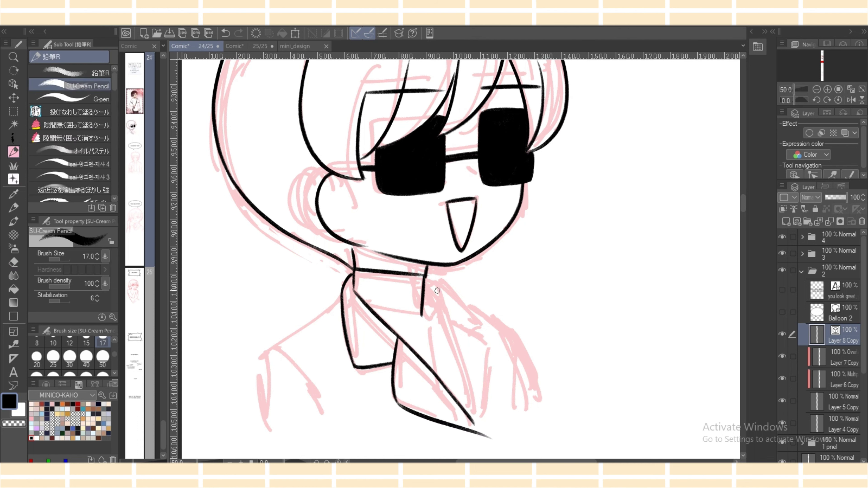
Step: Ink the far neckline edge down to the lapel point and the tie below the collar
{"action": "left_click_drag", "start_coordinate": [427, 276], "coordinate": [444, 315]}
{"action": "left_click_drag", "start_coordinate": [428, 274], "coordinate": [474, 424]}
{"action": "key", "text": "ctrl+z"}
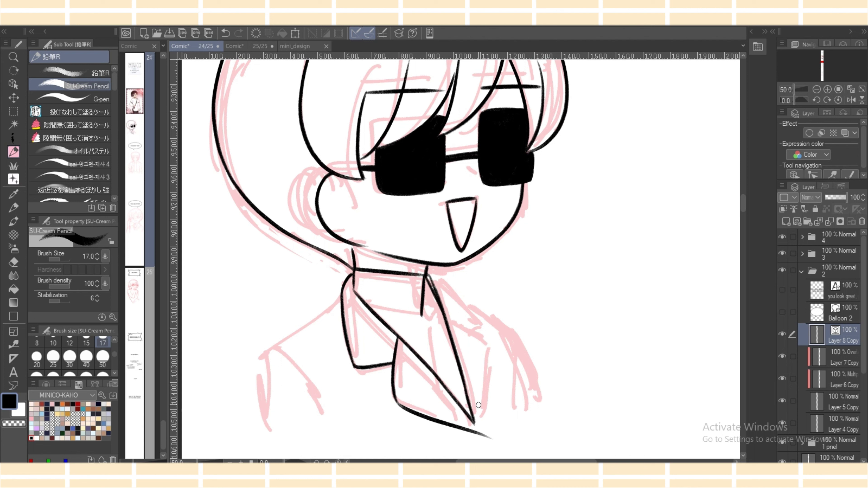
{"action": "mouse_move", "coordinate": [423, 297]}
{"action": "left_mouse_down"}
{"action": "mouse_move", "coordinate": [440, 307]}
{"action": "mouse_move", "coordinate": [437, 374]}
{"action": "left_mouse_up"}
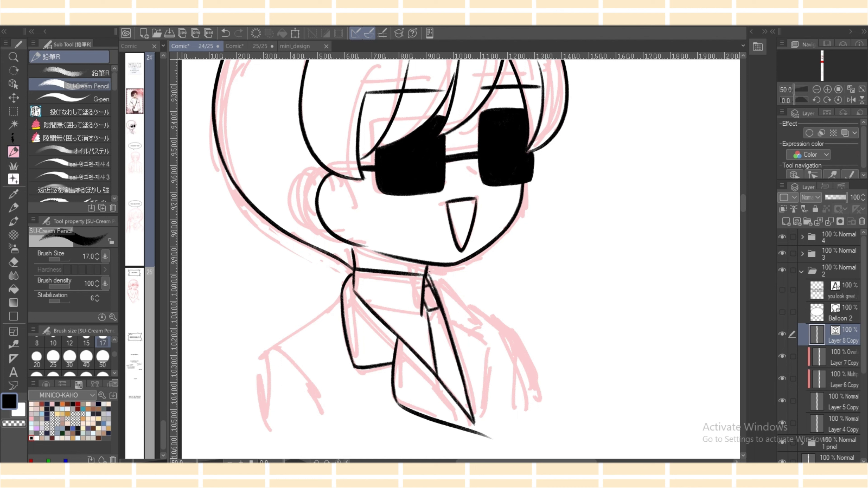
Step: Ink the far collar flap and the far lapel down to the jacket's closing point
{"action": "mouse_move", "coordinate": [428, 275]}
{"action": "left_mouse_down"}
{"action": "mouse_move", "coordinate": [469, 310]}
{"action": "mouse_move", "coordinate": [466, 327]}
{"action": "mouse_move", "coordinate": [492, 348]}
{"action": "left_mouse_up"}
{"action": "key", "text": "ctrl+z"}
{"action": "key", "text": "ctrl+z"}
{"action": "left_click_drag", "start_coordinate": [456, 295], "coordinate": [491, 350]}
{"action": "key", "text": "ctrl+z"}
{"action": "mouse_move", "coordinate": [451, 326]}
{"action": "left_mouse_down"}
{"action": "mouse_move", "coordinate": [490, 349]}
{"action": "mouse_move", "coordinate": [487, 440]}
{"action": "left_mouse_up"}
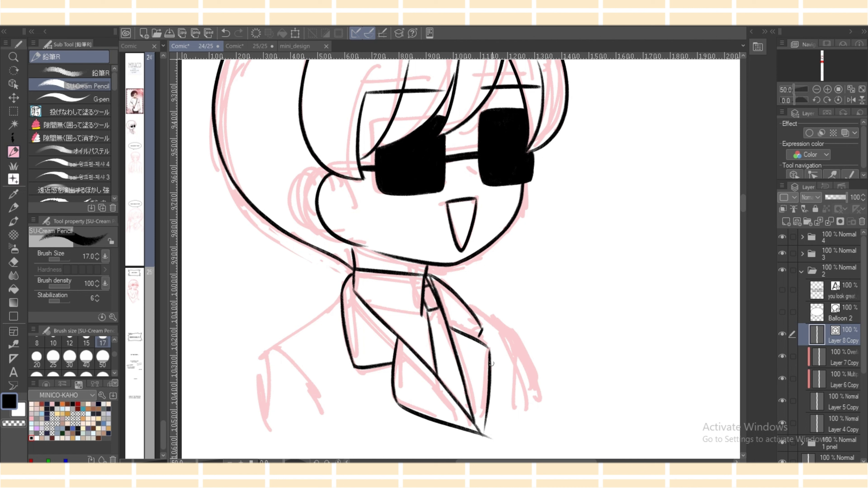
{"action": "mouse_move", "coordinate": [477, 340]}
{"action": "left_mouse_down"}
{"action": "mouse_move", "coordinate": [486, 323]}
{"action": "mouse_move", "coordinate": [476, 339]}
{"action": "left_mouse_up"}
{"action": "key", "text": "ctrl+z"}
{"action": "key", "text": "ctrl+z"}
Step: Ink the near shoulder line, the outer sleeve and the inner arm line of the jacket
{"action": "mouse_move", "coordinate": [342, 289]}
{"action": "left_mouse_down"}
{"action": "mouse_move", "coordinate": [327, 314]}
{"action": "mouse_move", "coordinate": [338, 303]}
{"action": "mouse_move", "coordinate": [305, 327]}
{"action": "left_mouse_up"}
{"action": "key", "text": "ctrl+z"}
{"action": "key", "text": "ctrl+z"}
{"action": "left_click_drag", "start_coordinate": [342, 289], "coordinate": [263, 346]}
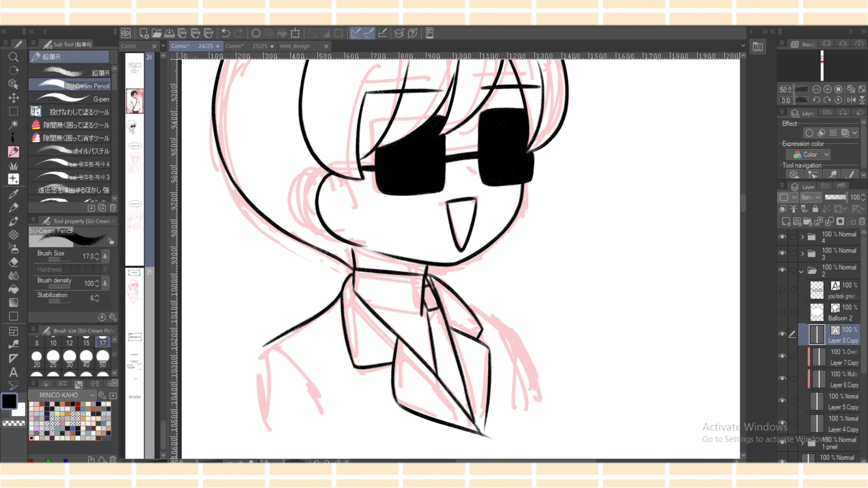
{"action": "key", "text": "ctrl+z"}
{"action": "mouse_move", "coordinate": [319, 317]}
{"action": "left_mouse_down"}
{"action": "mouse_move", "coordinate": [267, 344]}
{"action": "mouse_move", "coordinate": [256, 407]}
{"action": "mouse_move", "coordinate": [268, 444]}
{"action": "left_mouse_up"}
{"action": "left_click_drag", "start_coordinate": [290, 359], "coordinate": [333, 435]}
Step: Ink the far shoulder with its outer sleeve and inner arm line
{"action": "mouse_move", "coordinate": [466, 303]}
{"action": "left_mouse_down"}
{"action": "mouse_move", "coordinate": [522, 342]}
{"action": "mouse_move", "coordinate": [549, 423]}
{"action": "left_mouse_up"}
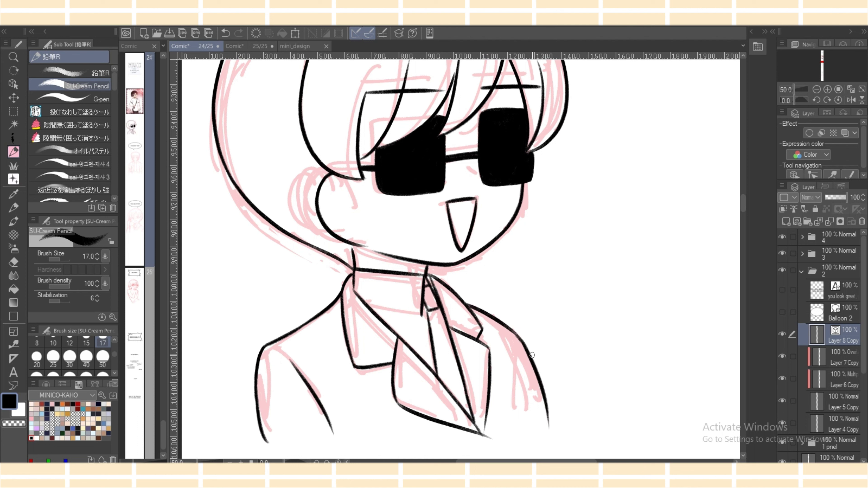
{"action": "left_click_drag", "start_coordinate": [513, 353], "coordinate": [531, 433]}
Step: Erase the line overshoot at the lapels' lower tip and retouch the point
{"action": "key", "text": "e"}
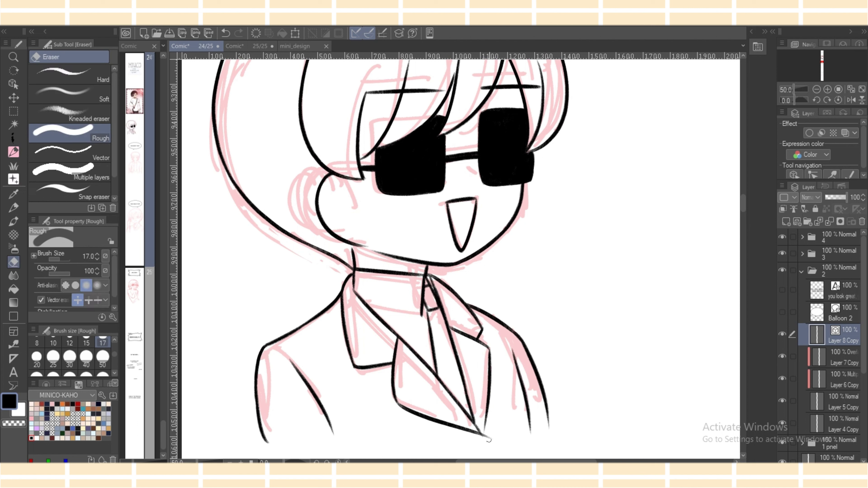
{"action": "key", "text": "p"}
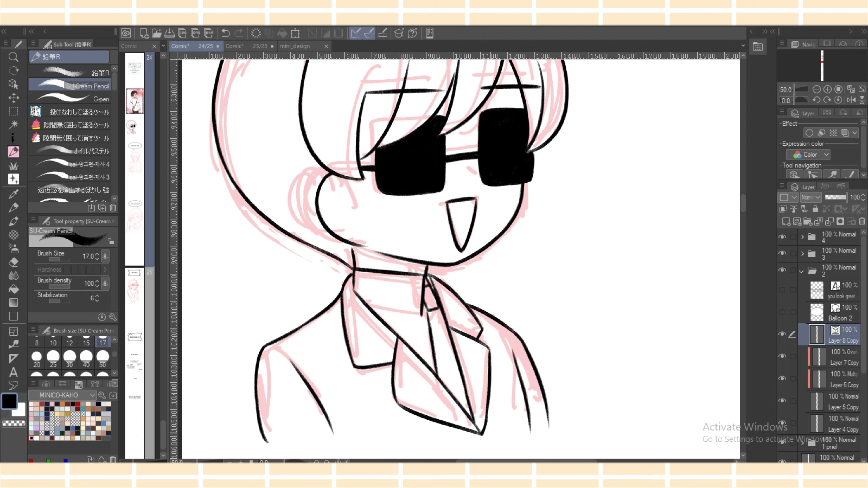
{"action": "key", "text": "ctrl+z"}
{"action": "left_click_drag", "start_coordinate": [482, 436], "coordinate": [487, 416]}
{"action": "key", "text": "ctrl+z"}
Step: Ink a small nose below the glasses bridge and check the whole figure in a mirrored view
{"action": "left_click_drag", "start_coordinate": [466, 167], "coordinate": [480, 174]}
{"action": "key", "text": "ctrl+z"}
{"action": "key", "text": "ctrl+y"}
{"action": "key", "text": "ctrl+z"}
{"action": "key", "text": "ctrl+minus"}
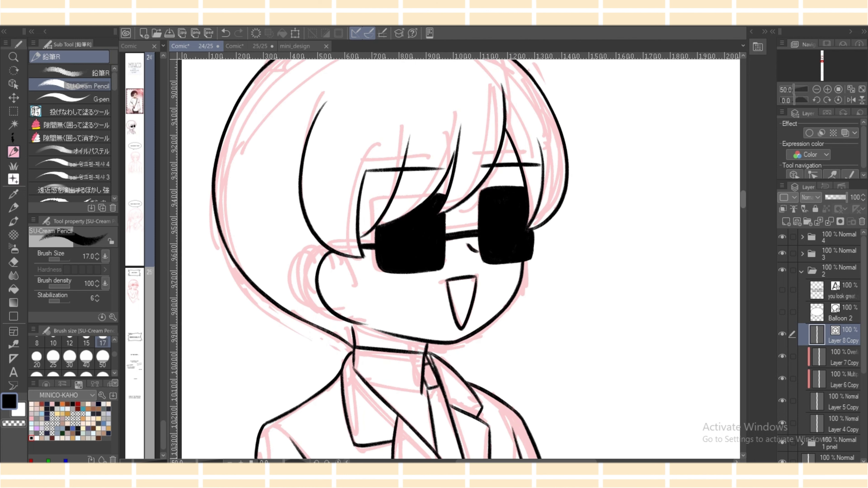
{"action": "key", "text": "ctrl+minus"}
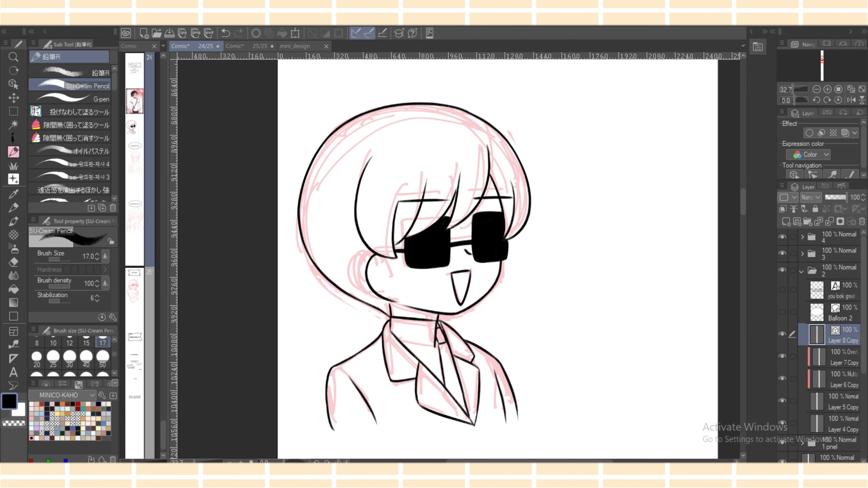
{"action": "left_click", "coordinate": [851, 100]}
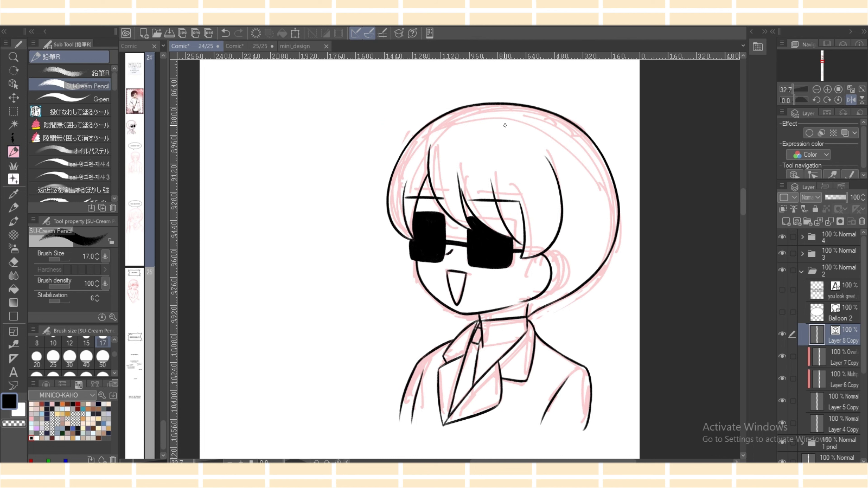
Step: Hide the pink sketch on Layer 2 and return the canvas to its unflipped view
{"action": "scroll", "coordinate": [831, 342], "scroll_direction": "down", "scroll_amount": 5}
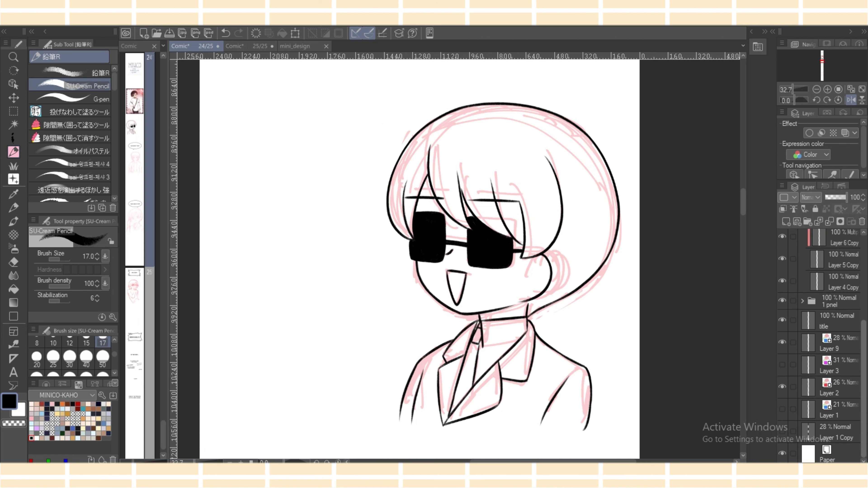
{"action": "left_click", "coordinate": [782, 387]}
{"action": "left_click", "coordinate": [851, 99]}
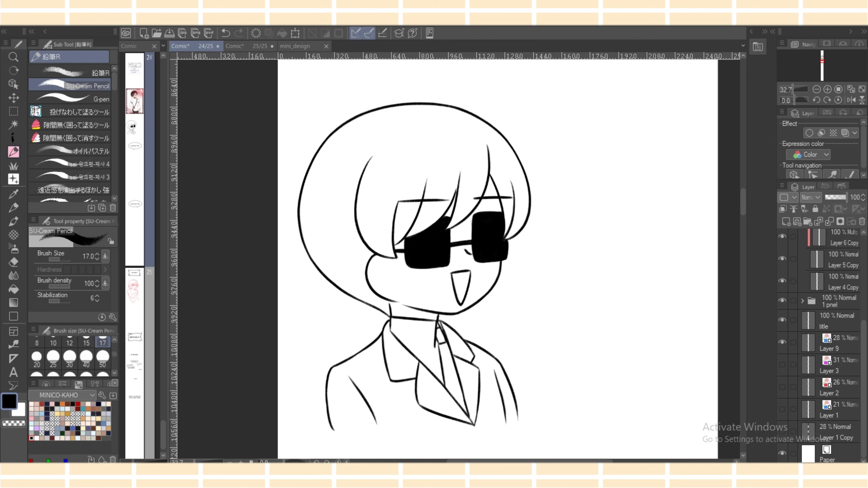
Step: Adjust the vector line of the back hair near the nape with the Object tool
{"action": "left_click", "coordinate": [13, 84]}
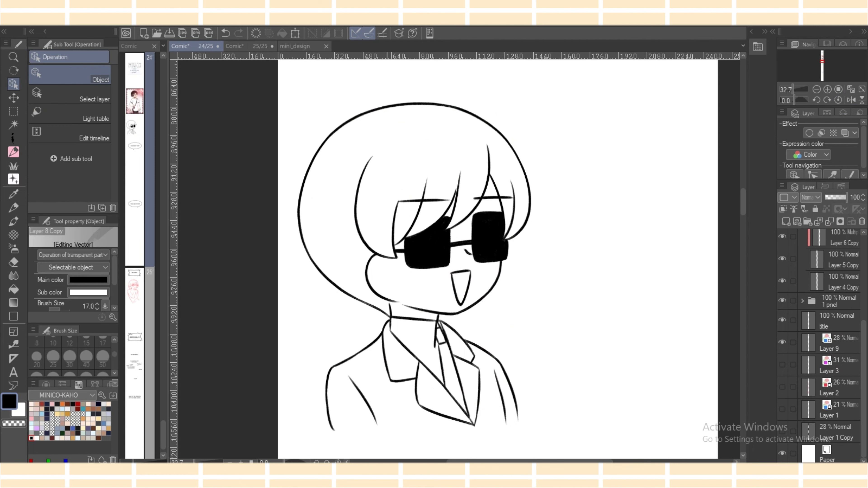
{"action": "left_click", "coordinate": [368, 281]}
{"action": "left_click_drag", "start_coordinate": [383, 314], "coordinate": [382, 312]}
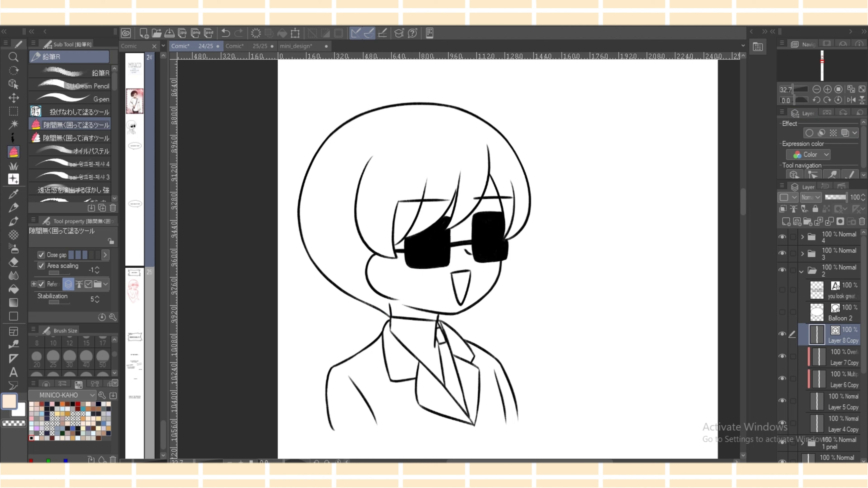
Step: Fill the head and collar with light peach on Layer 5 Copy using the enclose-and-fill tool
{"action": "left_click", "coordinate": [842, 402]}
{"action": "mouse_move", "coordinate": [318, 107]}
{"action": "left_mouse_down"}
{"action": "mouse_move", "coordinate": [316, 356]}
{"action": "mouse_move", "coordinate": [580, 409]}
{"action": "mouse_move", "coordinate": [391, 78]}
{"action": "mouse_move", "coordinate": [320, 106]}
{"action": "left_mouse_up"}
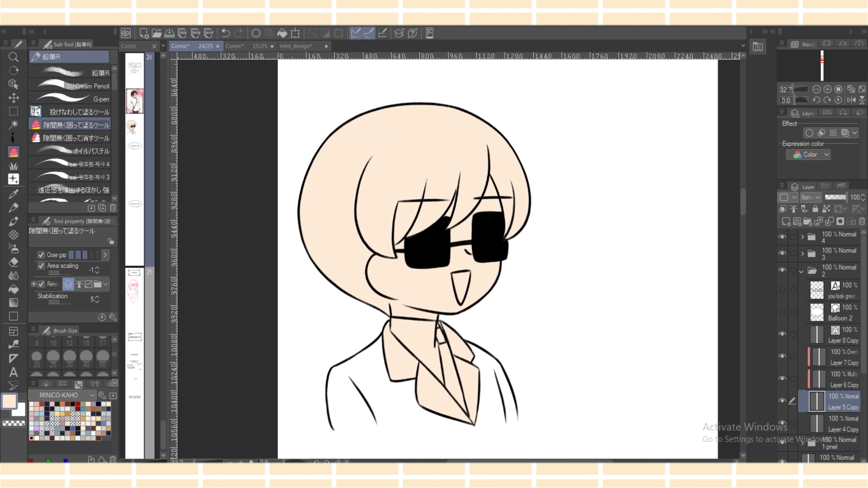
Step: Lasso-fill the jacket's open lower edge in peach, enclose-fill the rest of the jacket, and make Layer 8 Copy active
{"action": "left_click", "coordinate": [77, 112]}
{"action": "left_click_drag", "start_coordinate": [743, 202], "coordinate": [743, 205]}
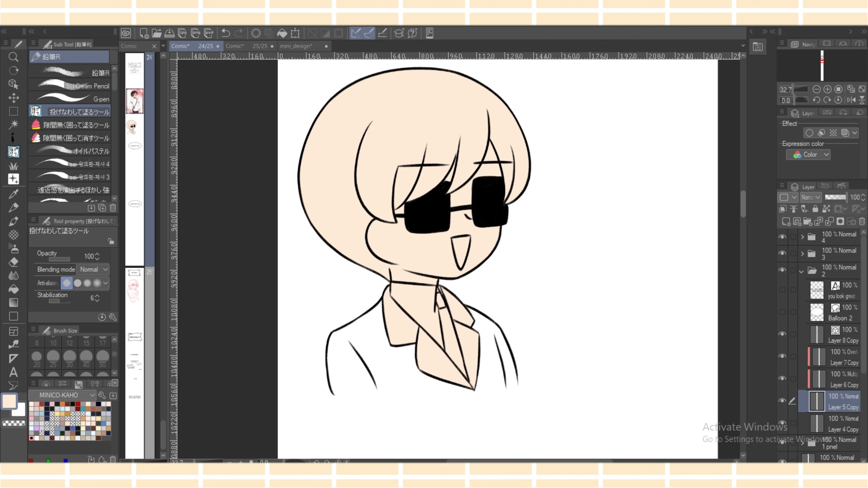
{"action": "mouse_move", "coordinate": [333, 396]}
{"action": "left_mouse_down"}
{"action": "mouse_move", "coordinate": [512, 391]}
{"action": "mouse_move", "coordinate": [516, 361]}
{"action": "left_mouse_up"}
{"action": "left_click", "coordinate": [72, 124]}
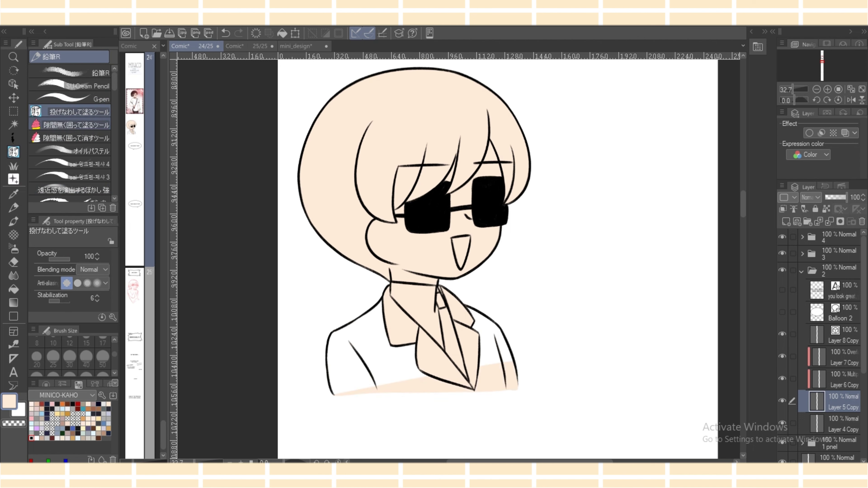
{"action": "mouse_move", "coordinate": [371, 281]}
{"action": "left_mouse_down"}
{"action": "mouse_move", "coordinate": [523, 420]}
{"action": "mouse_move", "coordinate": [560, 284]}
{"action": "left_mouse_up"}
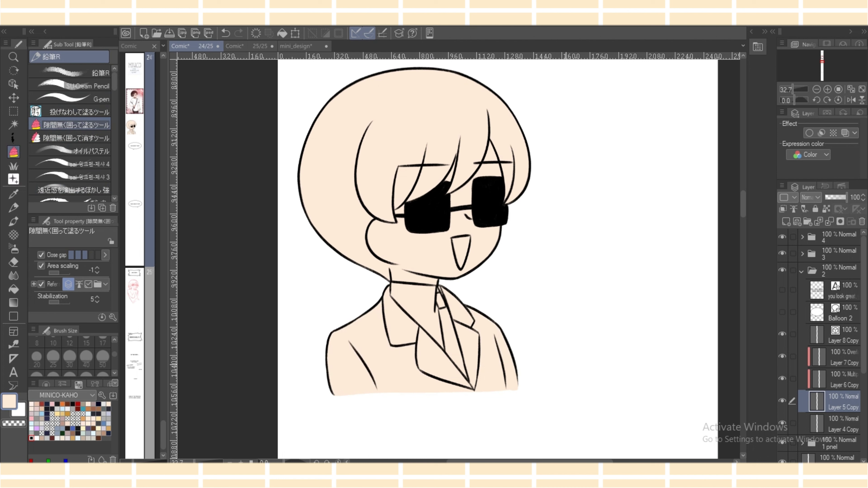
{"action": "left_click", "coordinate": [841, 335]}
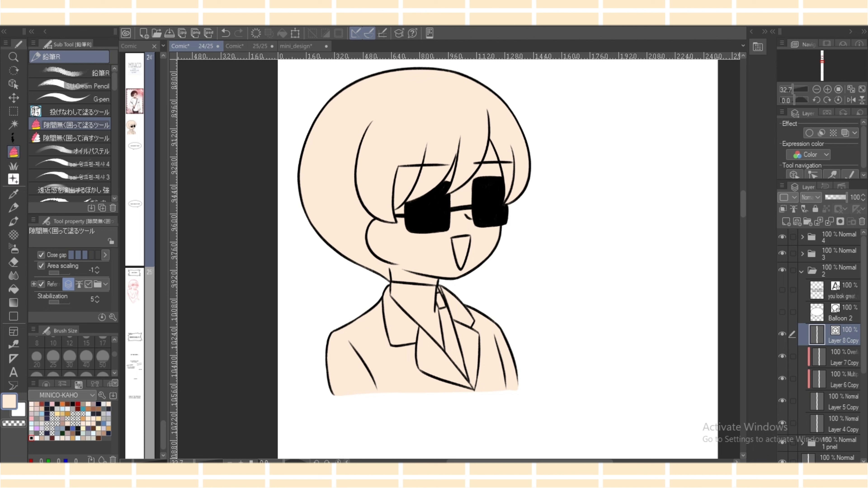
Step: Draw the collar's lower edge and the tie lines in black on Layer 8 Copy with the SU-Cream Pencil
{"action": "left_click", "coordinate": [31, 438]}
{"action": "left_click", "coordinate": [87, 86]}
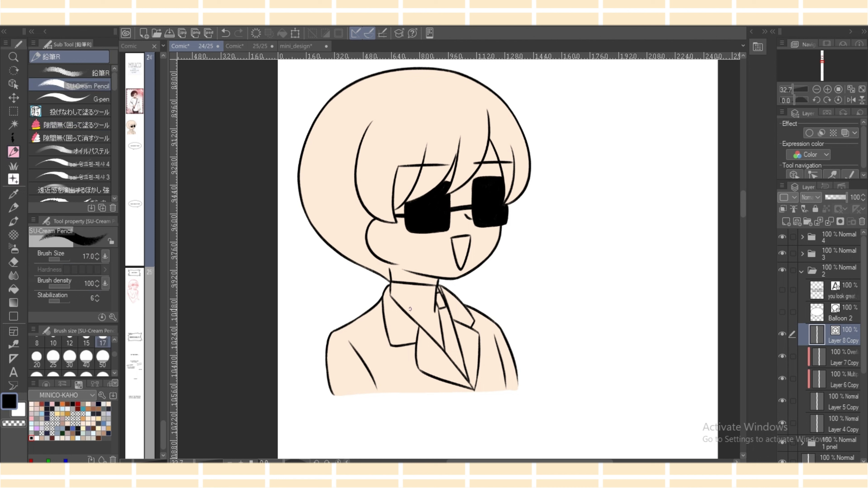
{"action": "left_click_drag", "start_coordinate": [404, 308], "coordinate": [436, 311]}
{"action": "key", "text": "ctrl+z"}
{"action": "key", "text": "ctrl+z"}
{"action": "key", "text": "ctrl+z"}
{"action": "key", "text": "ctrl+z"}
{"action": "key", "text": "ctrl+z"}
{"action": "key", "text": "ctrl+z"}
{"action": "left_click_drag", "start_coordinate": [391, 289], "coordinate": [392, 298]}
{"action": "key", "text": "ctrl+z"}
Step: Lasso-fill the collar and shirt white and the open mouth pink on Layer 5 Copy with its transparent pixels locked
{"action": "left_click", "coordinate": [842, 402]}
{"action": "left_click", "coordinate": [826, 209]}
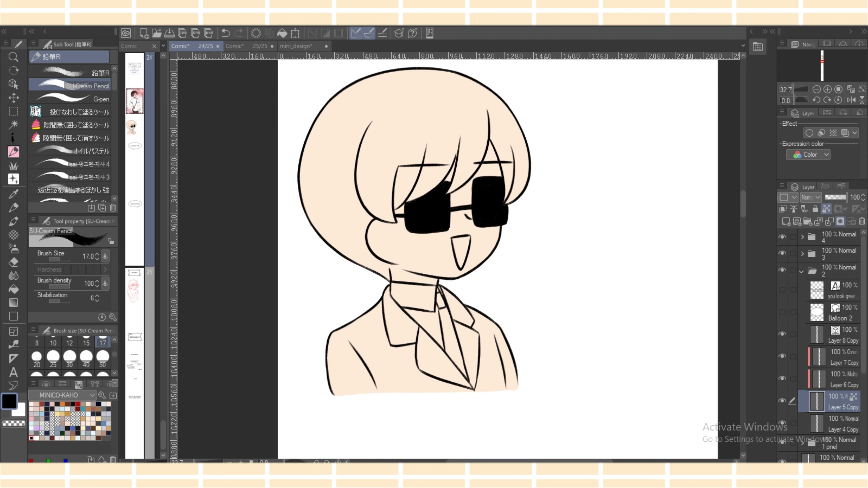
{"action": "left_click", "coordinate": [21, 412]}
{"action": "left_click", "coordinate": [73, 112]}
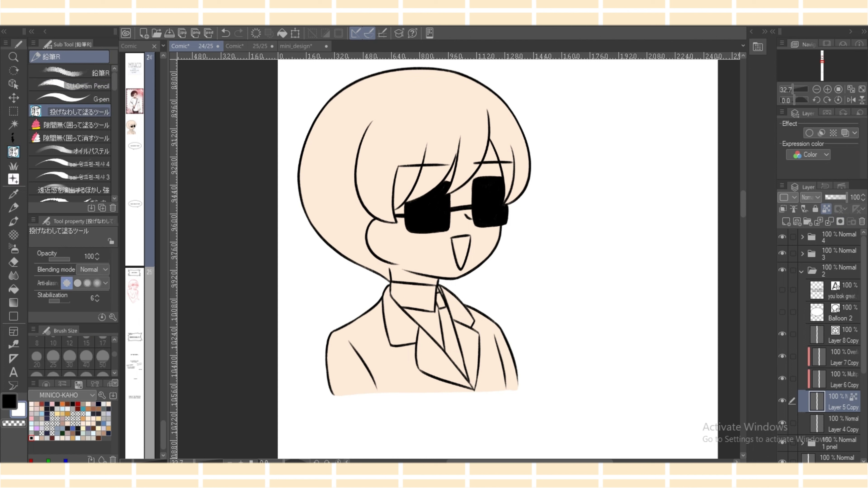
{"action": "mouse_move", "coordinate": [426, 285]}
{"action": "left_mouse_down"}
{"action": "mouse_move", "coordinate": [417, 304]}
{"action": "mouse_move", "coordinate": [443, 289]}
{"action": "mouse_move", "coordinate": [404, 323]}
{"action": "mouse_move", "coordinate": [427, 338]}
{"action": "left_mouse_up"}
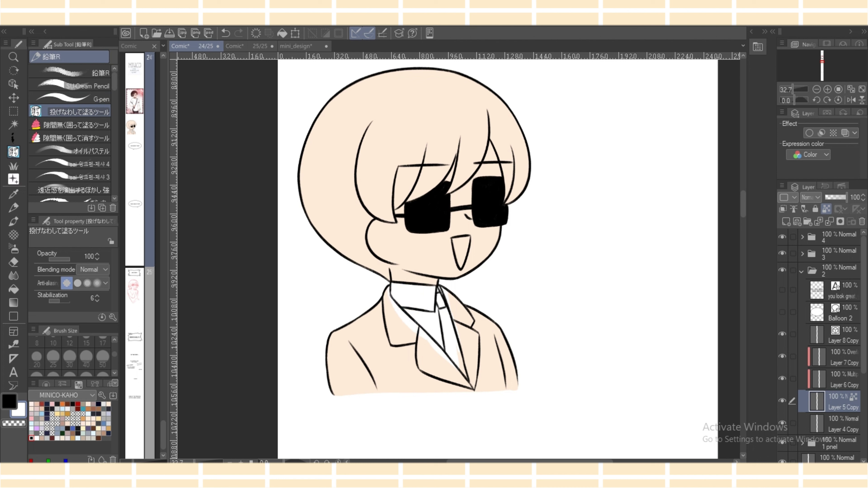
{"action": "left_click", "coordinate": [52, 405]}
{"action": "mouse_move", "coordinate": [453, 240]}
{"action": "left_mouse_down"}
{"action": "mouse_move", "coordinate": [465, 241]}
{"action": "mouse_move", "coordinate": [460, 269]}
{"action": "mouse_move", "coordinate": [470, 236]}
{"action": "left_mouse_up"}
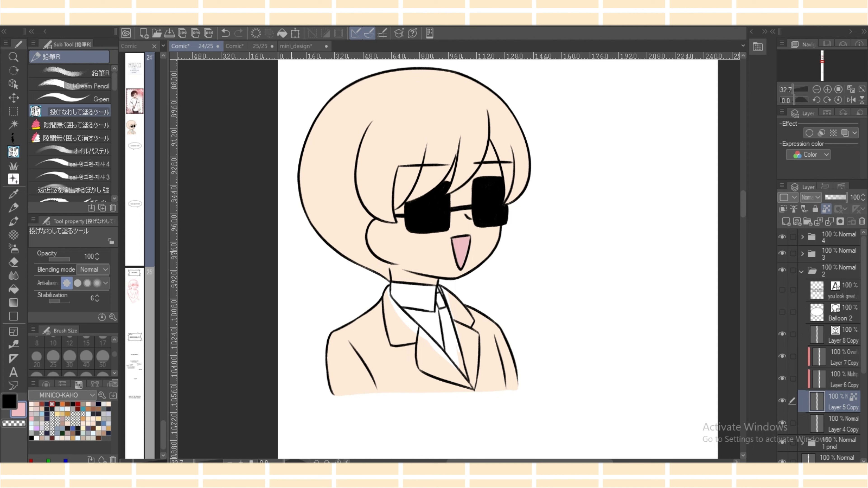
Step: Lasso-fill all the hair in golden brown section by section, keeping the ear, face and forehead gaps peach
{"action": "left_click", "coordinate": [108, 428]}
{"action": "mouse_move", "coordinate": [320, 86]}
{"action": "left_mouse_down"}
{"action": "mouse_move", "coordinate": [339, 166]}
{"action": "mouse_move", "coordinate": [324, 82]}
{"action": "left_mouse_up"}
{"action": "scroll", "coordinate": [410, 171], "scroll_direction": "up", "scroll_amount": 1}
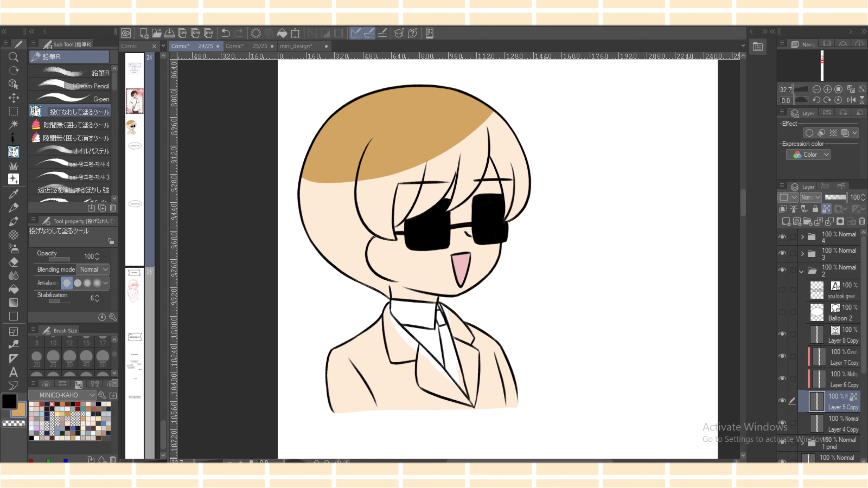
{"action": "left_click_drag", "start_coordinate": [373, 237], "coordinate": [347, 182]}
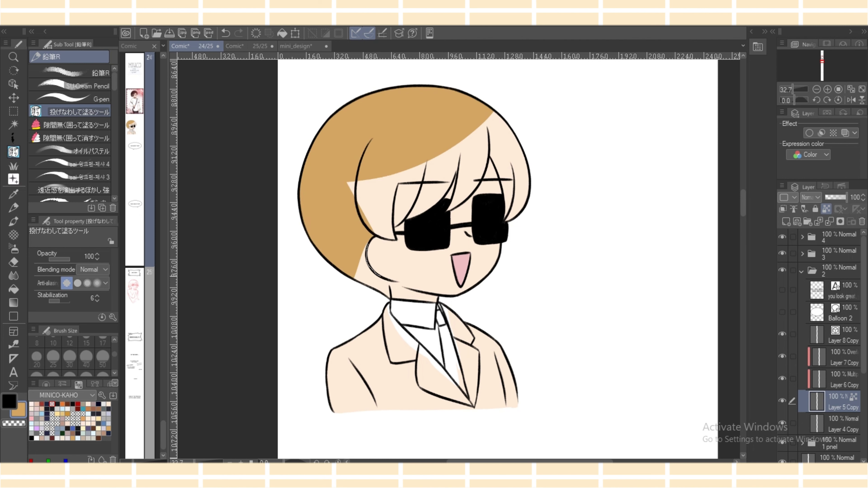
{"action": "mouse_move", "coordinate": [389, 286]}
{"action": "left_mouse_down"}
{"action": "mouse_move", "coordinate": [315, 253]}
{"action": "mouse_move", "coordinate": [375, 236]}
{"action": "mouse_move", "coordinate": [374, 178]}
{"action": "left_mouse_up"}
{"action": "mouse_move", "coordinate": [374, 233]}
{"action": "left_mouse_down"}
{"action": "mouse_move", "coordinate": [363, 227]}
{"action": "mouse_move", "coordinate": [366, 181]}
{"action": "mouse_move", "coordinate": [354, 181]}
{"action": "left_mouse_up"}
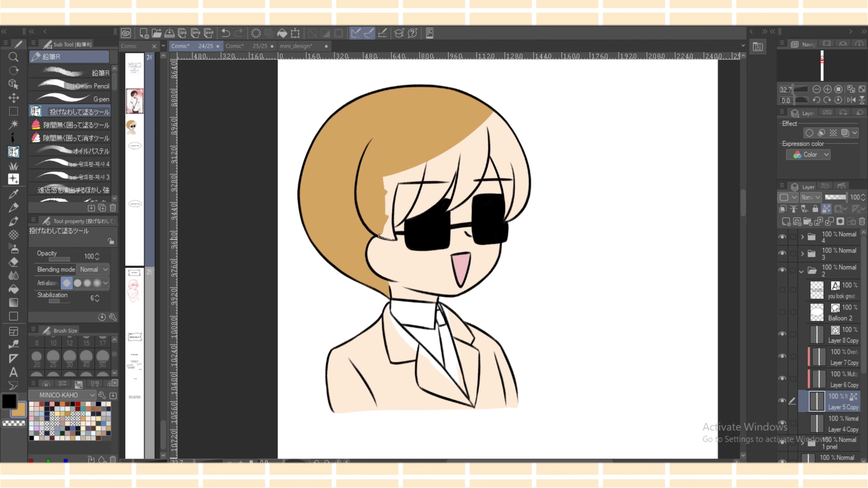
{"action": "left_click_drag", "start_coordinate": [378, 236], "coordinate": [441, 155]}
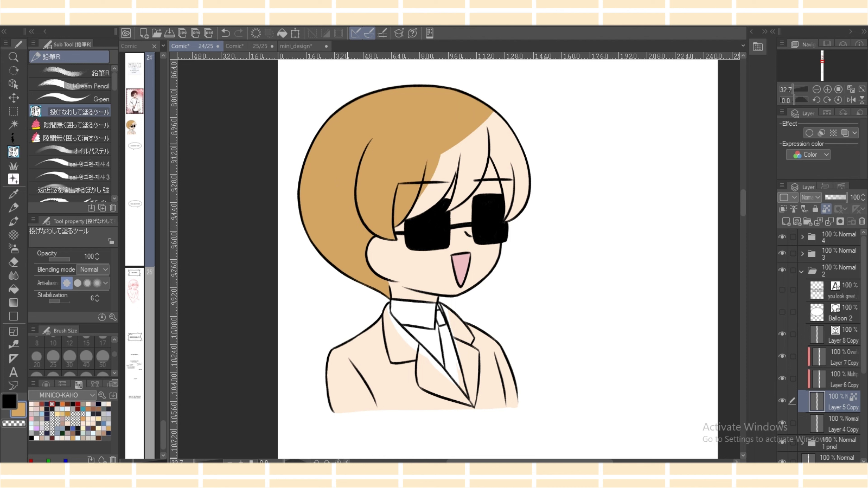
{"action": "mouse_move", "coordinate": [405, 216]}
{"action": "left_mouse_down"}
{"action": "mouse_move", "coordinate": [432, 215]}
{"action": "mouse_move", "coordinate": [456, 173]}
{"action": "mouse_move", "coordinate": [451, 110]}
{"action": "left_mouse_up"}
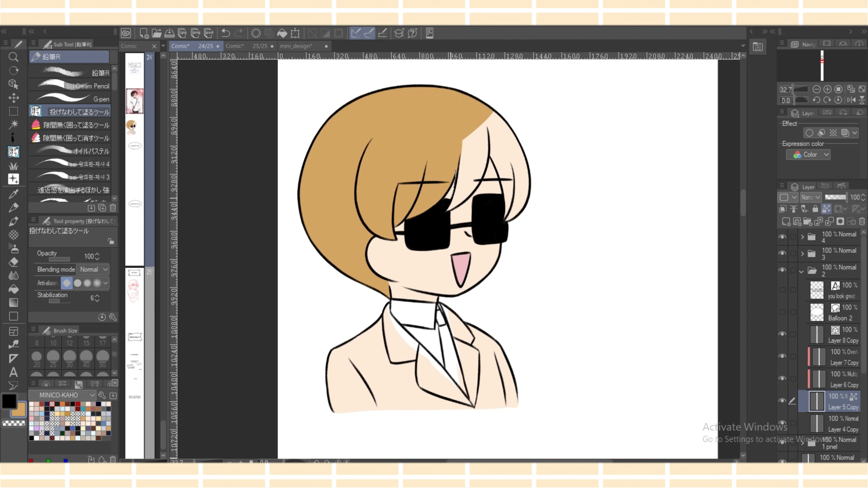
{"action": "mouse_move", "coordinate": [445, 212]}
{"action": "left_mouse_down"}
{"action": "mouse_move", "coordinate": [472, 194]}
{"action": "mouse_move", "coordinate": [485, 171]}
{"action": "mouse_move", "coordinate": [496, 89]}
{"action": "left_mouse_up"}
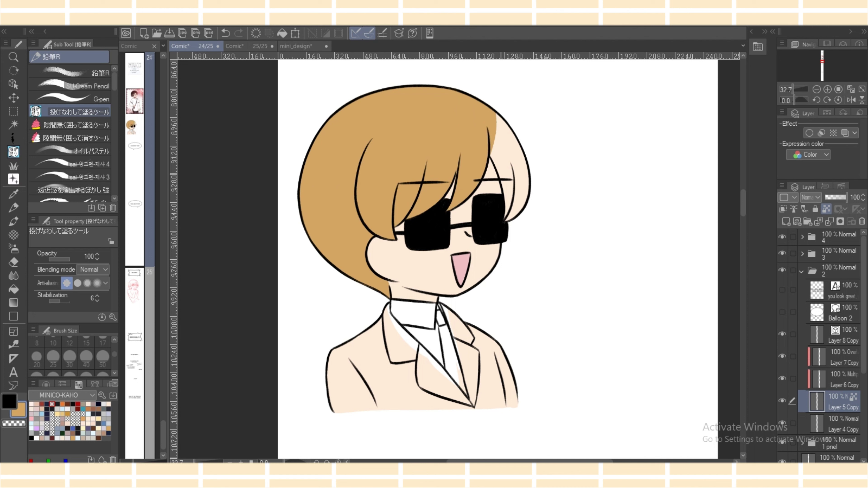
{"action": "mouse_move", "coordinate": [502, 188]}
{"action": "left_mouse_down"}
{"action": "mouse_move", "coordinate": [505, 228]}
{"action": "mouse_move", "coordinate": [490, 242]}
{"action": "mouse_move", "coordinate": [479, 225]}
{"action": "mouse_move", "coordinate": [450, 225]}
{"action": "mouse_move", "coordinate": [473, 224]}
{"action": "left_mouse_up"}
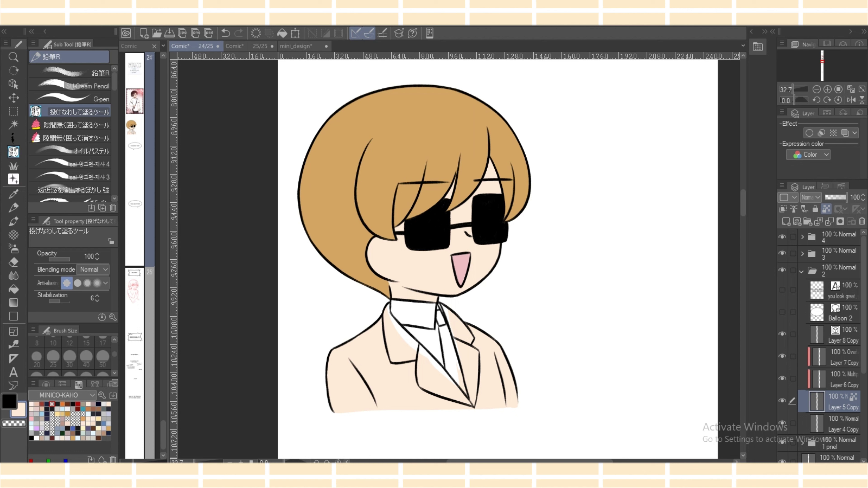
Step: Sample black from the artwork and lasso-fill the area around the sunglasses' bridge on the base colour layer
{"action": "key", "text": "i"}
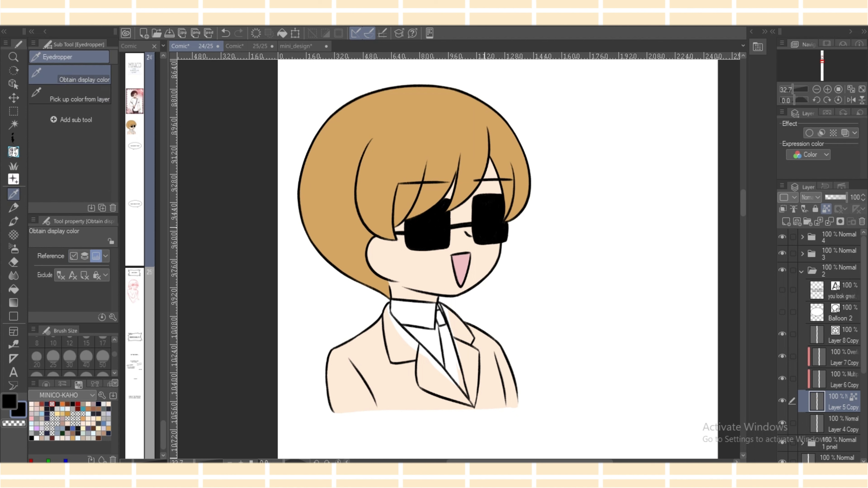
{"action": "left_click", "coordinate": [13, 152]}
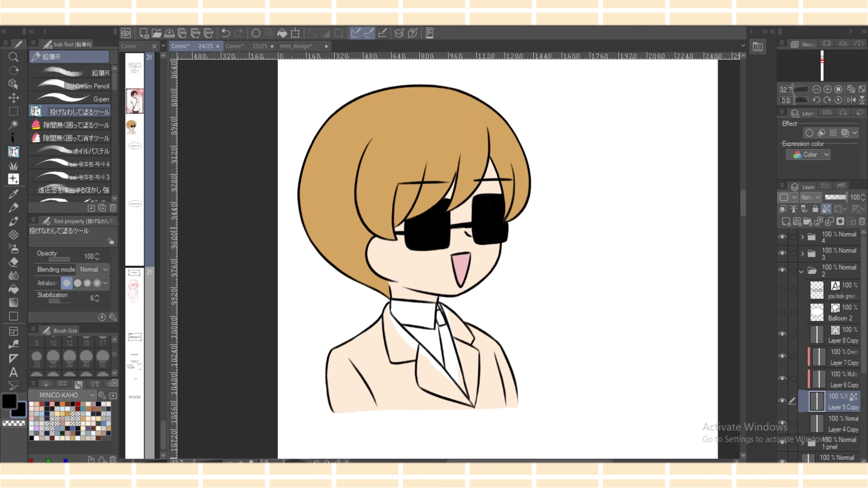
{"action": "left_click_drag", "start_coordinate": [472, 228], "coordinate": [451, 226]}
Step: Lasso-fill the suit jacket and tie in near-black and undo the last stray fill
{"action": "left_click", "coordinate": [52, 409]}
{"action": "mouse_move", "coordinate": [314, 333]}
{"action": "left_mouse_down"}
{"action": "mouse_move", "coordinate": [393, 434]}
{"action": "mouse_move", "coordinate": [387, 326]}
{"action": "mouse_move", "coordinate": [388, 359]}
{"action": "mouse_move", "coordinate": [359, 373]}
{"action": "left_mouse_up"}
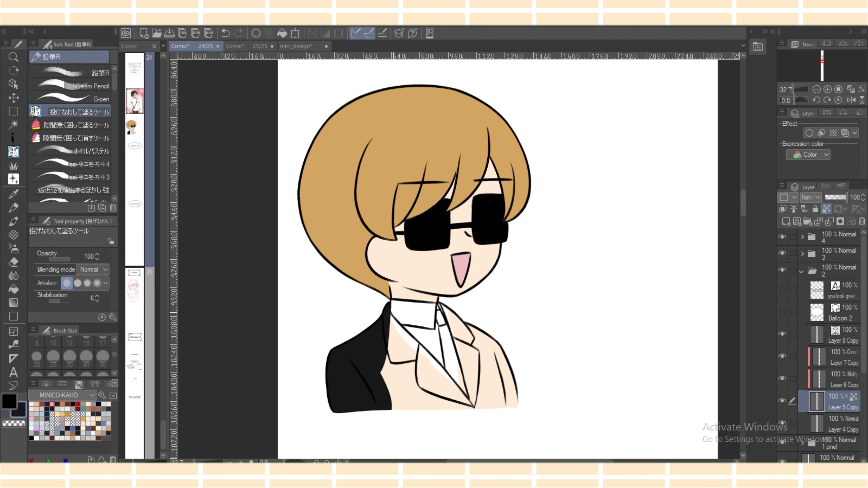
{"action": "mouse_move", "coordinate": [391, 311]}
{"action": "left_mouse_down"}
{"action": "mouse_move", "coordinate": [390, 422]}
{"action": "mouse_move", "coordinate": [386, 325]}
{"action": "mouse_move", "coordinate": [409, 334]}
{"action": "mouse_move", "coordinate": [397, 410]}
{"action": "left_mouse_up"}
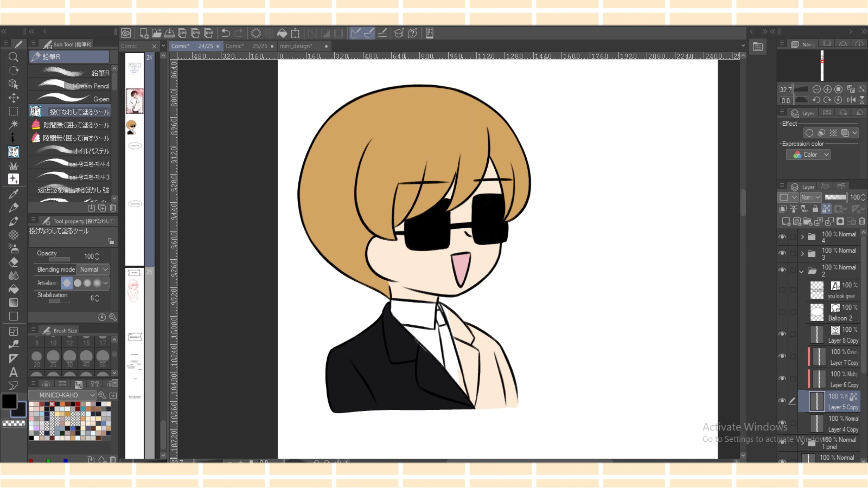
{"action": "mouse_move", "coordinate": [392, 316]}
{"action": "left_mouse_down"}
{"action": "mouse_move", "coordinate": [415, 337]}
{"action": "mouse_move", "coordinate": [437, 384]}
{"action": "mouse_move", "coordinate": [429, 382]}
{"action": "left_mouse_up"}
{"action": "mouse_move", "coordinate": [441, 303]}
{"action": "left_mouse_down"}
{"action": "mouse_move", "coordinate": [479, 420]}
{"action": "mouse_move", "coordinate": [446, 322]}
{"action": "left_mouse_up"}
{"action": "left_click_drag", "start_coordinate": [443, 353], "coordinate": [447, 371]}
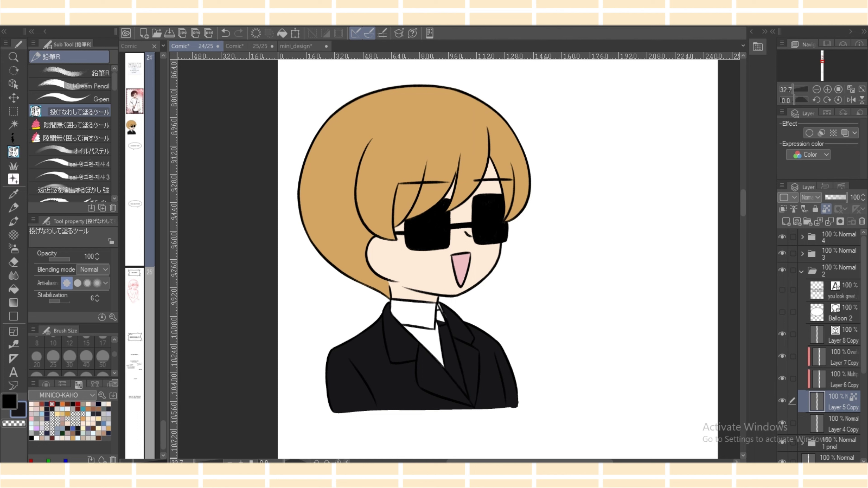
{"action": "mouse_move", "coordinate": [438, 323]}
{"action": "left_mouse_down"}
{"action": "mouse_move", "coordinate": [441, 310]}
{"action": "mouse_move", "coordinate": [445, 338]}
{"action": "mouse_move", "coordinate": [440, 315]}
{"action": "left_mouse_up"}
{"action": "left_click_drag", "start_coordinate": [443, 313], "coordinate": [448, 321]}
{"action": "key", "text": "ctrl+z"}
Step: Lasso-fill a peach shadow on the neck below the jaw on the Multiply layer Layer 6 Copy
{"action": "left_click", "coordinate": [838, 380]}
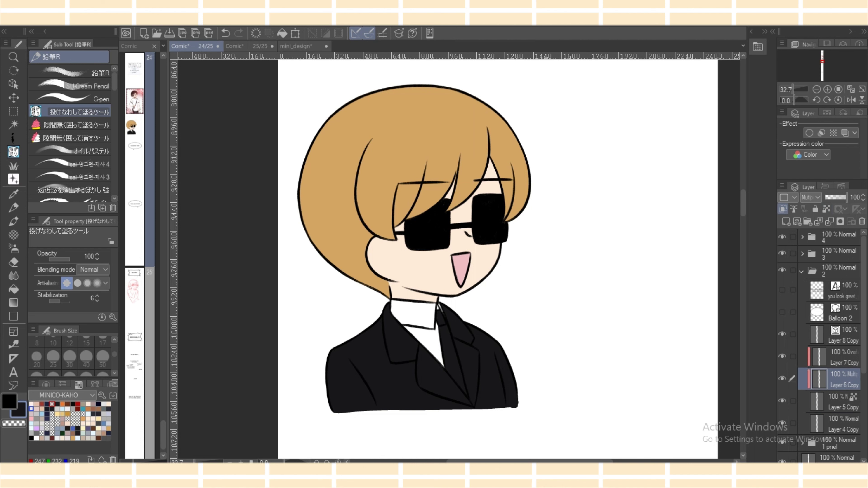
{"action": "left_click", "coordinate": [32, 409]}
{"action": "left_click_drag", "start_coordinate": [403, 289], "coordinate": [423, 299]}
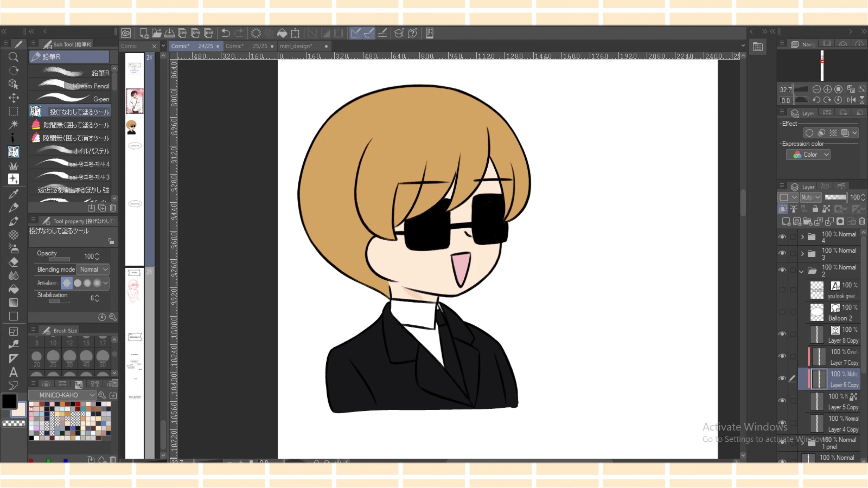
{"action": "key", "text": "ctrl+plus"}
{"action": "key", "text": "ctrl+plus"}
{"action": "key", "text": "ctrl+plus"}
{"action": "key", "text": "ctrl+plus"}
{"action": "left_click_drag", "start_coordinate": [357, 295], "coordinate": [343, 321]}
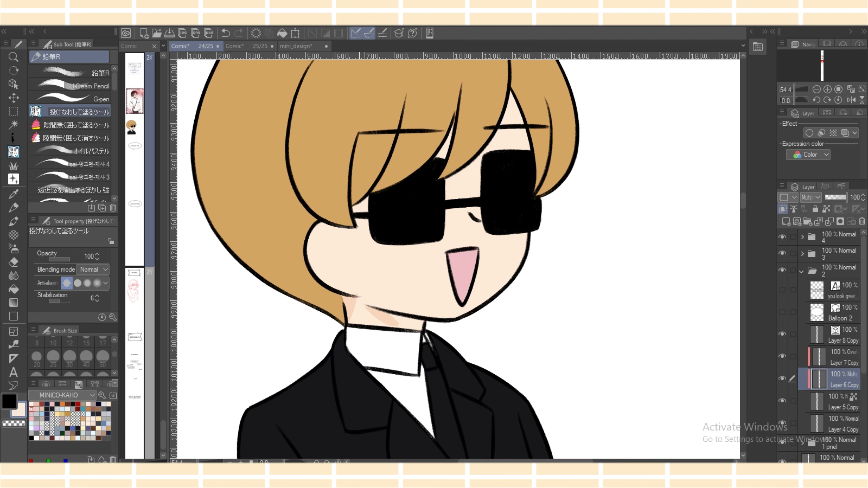
{"action": "key", "text": "e"}
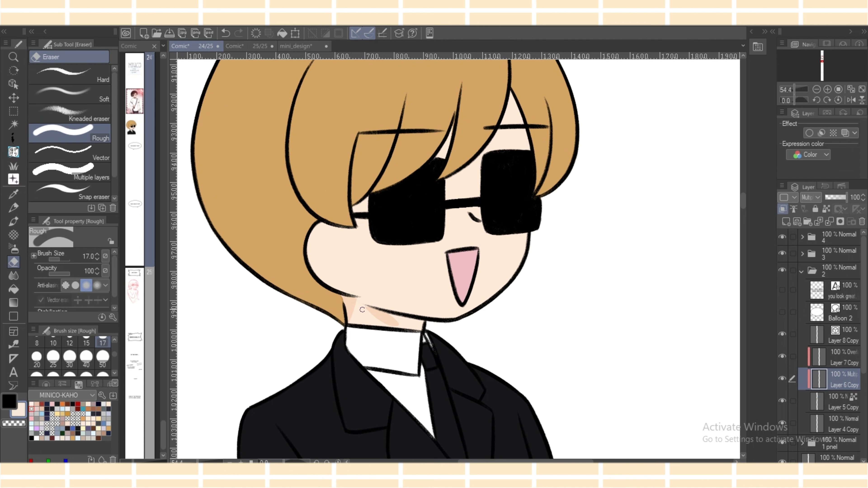
{"action": "key", "text": "p"}
{"action": "mouse_move", "coordinate": [364, 305]}
{"action": "left_mouse_down"}
{"action": "mouse_move", "coordinate": [380, 327]}
{"action": "mouse_move", "coordinate": [421, 331]}
{"action": "mouse_move", "coordinate": [416, 319]}
{"action": "mouse_move", "coordinate": [424, 329]}
{"action": "left_mouse_up"}
Step: Lasso-fill shading beside the left lens and under the bangs, and touch up the fringe gap on Layer 5 Copy
{"action": "mouse_move", "coordinate": [351, 206]}
{"action": "left_mouse_down"}
{"action": "mouse_move", "coordinate": [358, 230]}
{"action": "mouse_move", "coordinate": [364, 201]}
{"action": "left_mouse_up"}
{"action": "mouse_move", "coordinate": [359, 209]}
{"action": "left_mouse_down"}
{"action": "mouse_move", "coordinate": [371, 194]}
{"action": "mouse_move", "coordinate": [357, 223]}
{"action": "mouse_move", "coordinate": [377, 240]}
{"action": "left_mouse_up"}
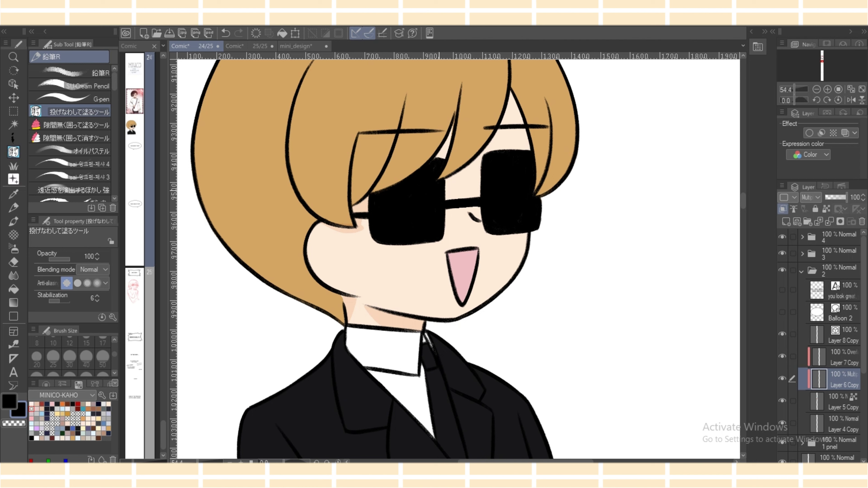
{"action": "left_click_drag", "start_coordinate": [435, 158], "coordinate": [418, 194]}
{"action": "mouse_move", "coordinate": [403, 194]}
{"action": "left_mouse_down"}
{"action": "mouse_move", "coordinate": [406, 236]}
{"action": "mouse_move", "coordinate": [415, 227]}
{"action": "left_mouse_up"}
{"action": "key", "text": "e"}
{"action": "key", "text": "p"}
{"action": "mouse_move", "coordinate": [438, 146]}
{"action": "left_mouse_down"}
{"action": "mouse_move", "coordinate": [454, 117]}
{"action": "mouse_move", "coordinate": [440, 177]}
{"action": "left_mouse_up"}
{"action": "left_click", "coordinate": [841, 401]}
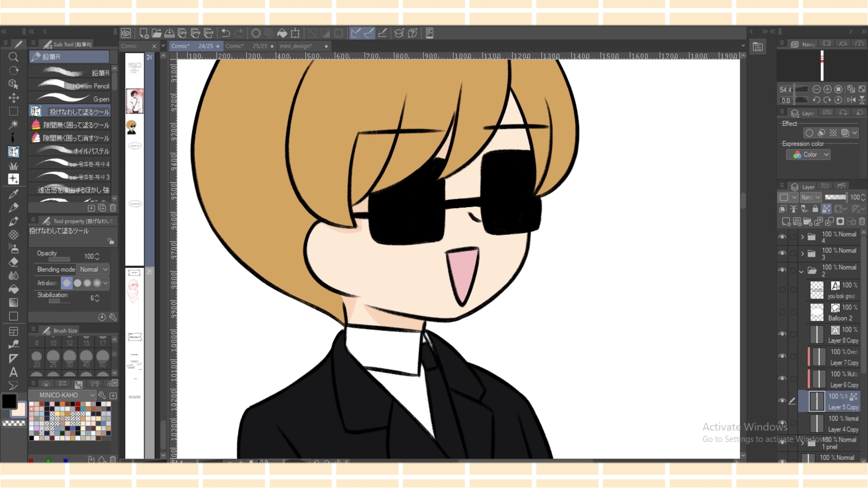
{"action": "left_click_drag", "start_coordinate": [454, 118], "coordinate": [451, 139]}
Step: Shade the forehead beneath the bangs and the skin around the sunglasses on Layer 6 Copy, erasing the excess
{"action": "left_click", "coordinate": [841, 380]}
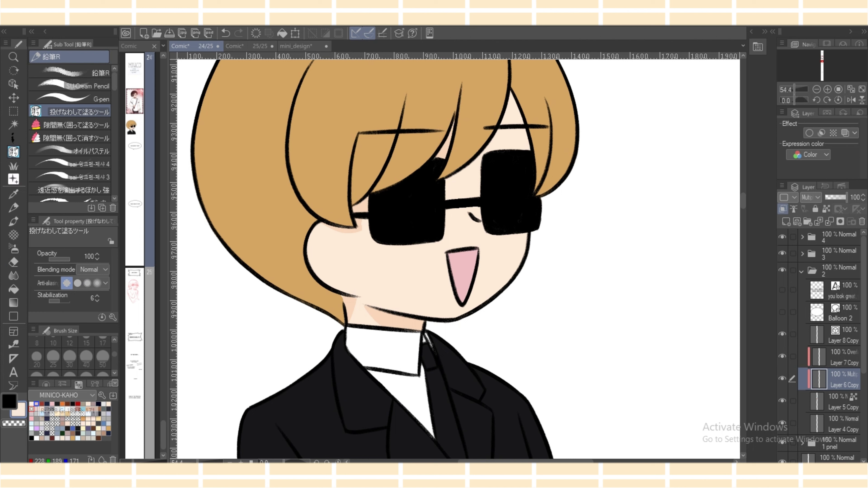
{"action": "mouse_move", "coordinate": [367, 217]}
{"action": "left_mouse_down"}
{"action": "mouse_move", "coordinate": [396, 249]}
{"action": "mouse_move", "coordinate": [447, 237]}
{"action": "mouse_move", "coordinate": [447, 210]}
{"action": "mouse_move", "coordinate": [485, 210]}
{"action": "mouse_move", "coordinate": [447, 215]}
{"action": "mouse_move", "coordinate": [499, 238]}
{"action": "mouse_move", "coordinate": [536, 227]}
{"action": "mouse_move", "coordinate": [480, 218]}
{"action": "left_mouse_up"}
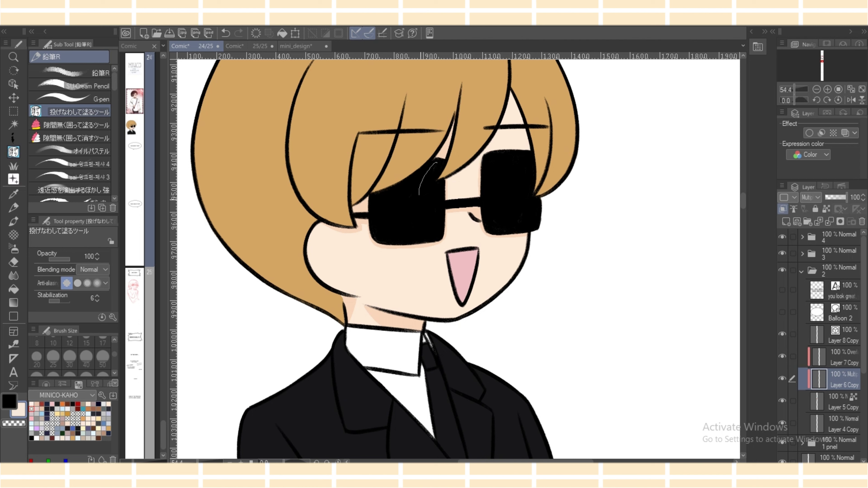
{"action": "mouse_move", "coordinate": [441, 188]}
{"action": "left_mouse_down"}
{"action": "mouse_move", "coordinate": [497, 139]}
{"action": "mouse_move", "coordinate": [491, 130]}
{"action": "mouse_move", "coordinate": [445, 178]}
{"action": "left_mouse_up"}
{"action": "left_click_drag", "start_coordinate": [509, 93], "coordinate": [510, 90]}
{"action": "key", "text": "e"}
{"action": "mouse_move", "coordinate": [491, 132]}
{"action": "left_mouse_down"}
{"action": "mouse_move", "coordinate": [483, 141]}
{"action": "mouse_move", "coordinate": [495, 112]}
{"action": "left_mouse_up"}
{"action": "key", "text": "p"}
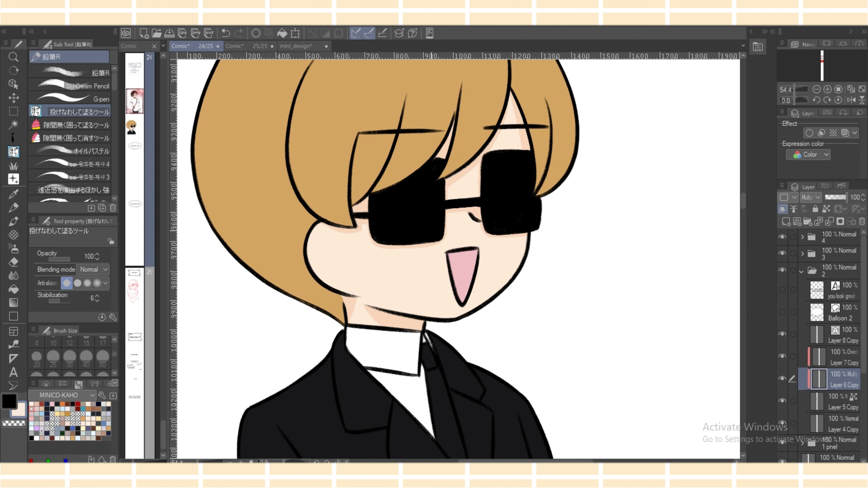
{"action": "left_click", "coordinate": [431, 186], "text": "alt"}
{"action": "left_click_drag", "start_coordinate": [430, 192], "coordinate": [439, 183]}
Step: Lasso-fill pale lavender shadows on the right part of the collar and on the shirt beside the tie
{"action": "key", "text": "e"}
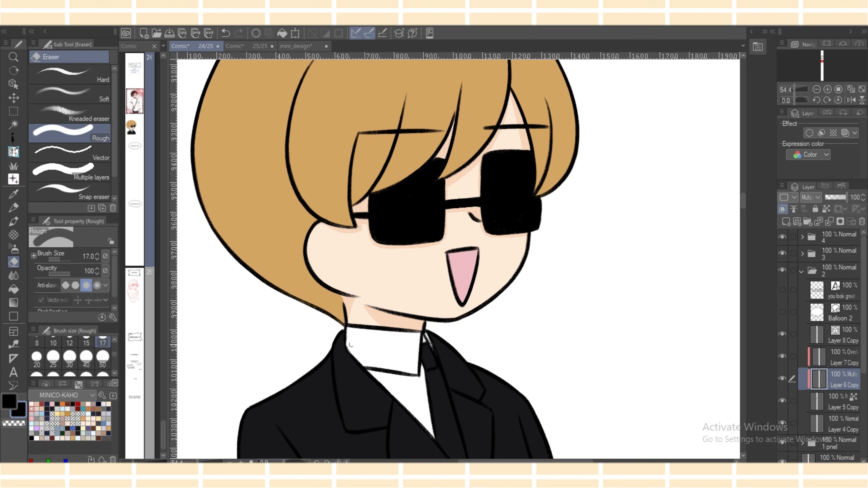
{"action": "key", "text": "p"}
{"action": "left_click", "coordinate": [104, 429]}
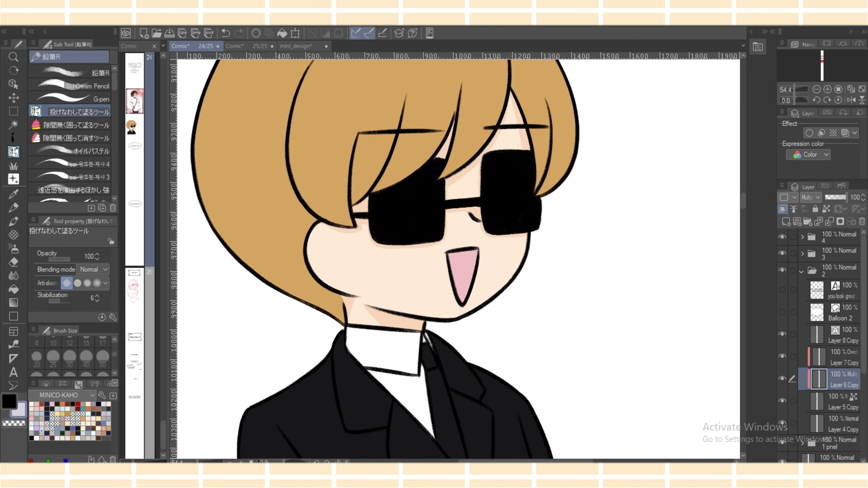
{"action": "mouse_move", "coordinate": [384, 331]}
{"action": "left_mouse_down"}
{"action": "mouse_move", "coordinate": [420, 362]}
{"action": "mouse_move", "coordinate": [428, 330]}
{"action": "mouse_move", "coordinate": [387, 330]}
{"action": "left_mouse_up"}
{"action": "mouse_move", "coordinate": [420, 366]}
{"action": "left_mouse_down"}
{"action": "mouse_move", "coordinate": [434, 439]}
{"action": "mouse_move", "coordinate": [429, 386]}
{"action": "left_mouse_up"}
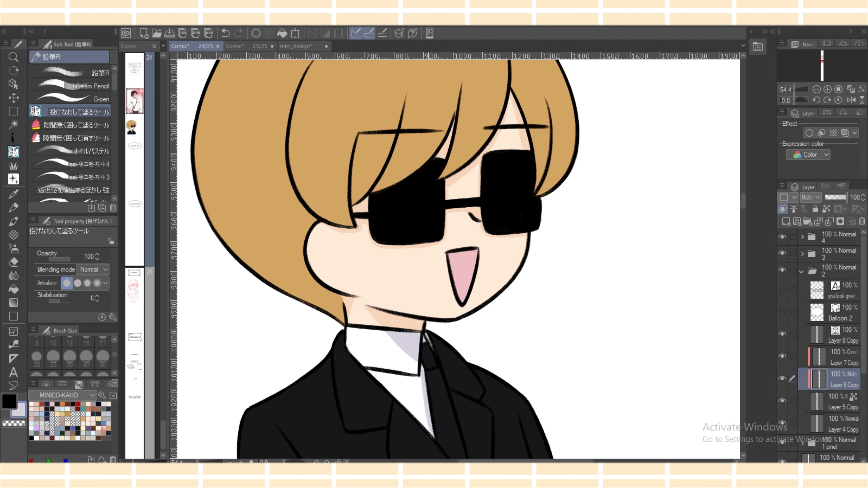
Step: Add pale lavender shading along the collar's left edge and on the shirt beneath it, erasing the excess
{"action": "mouse_move", "coordinate": [364, 370]}
{"action": "left_mouse_down"}
{"action": "mouse_move", "coordinate": [399, 403]}
{"action": "mouse_move", "coordinate": [377, 372]}
{"action": "left_mouse_up"}
{"action": "key", "text": "e"}
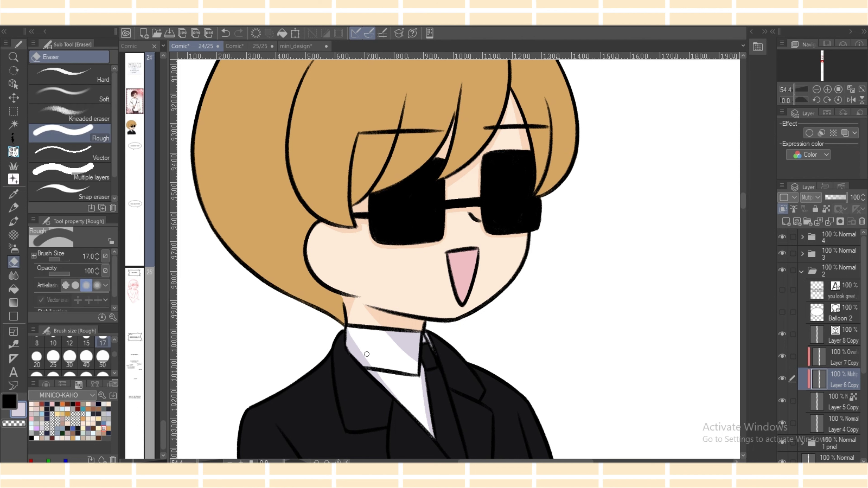
{"action": "left_click_drag", "start_coordinate": [347, 329], "coordinate": [400, 397]}
{"action": "mouse_move", "coordinate": [347, 331]}
{"action": "left_mouse_down"}
{"action": "mouse_move", "coordinate": [389, 377]}
{"action": "mouse_move", "coordinate": [392, 395]}
{"action": "left_mouse_up"}
{"action": "key", "text": "p"}
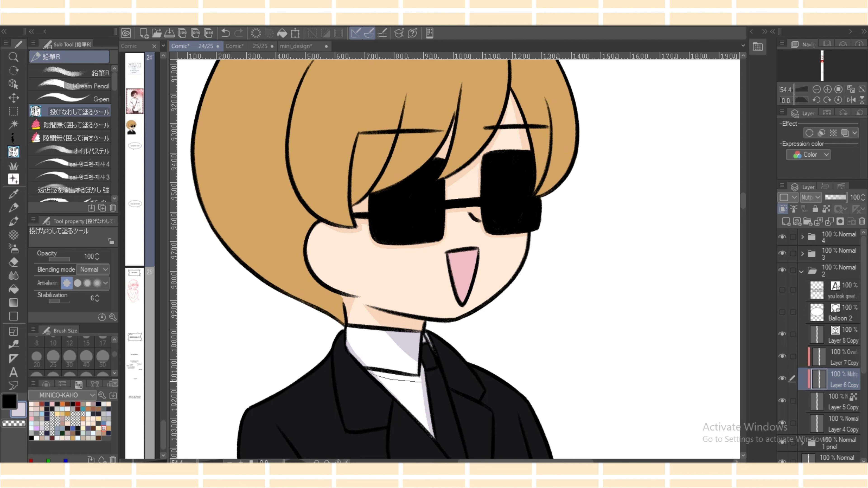
{"action": "key", "text": "e"}
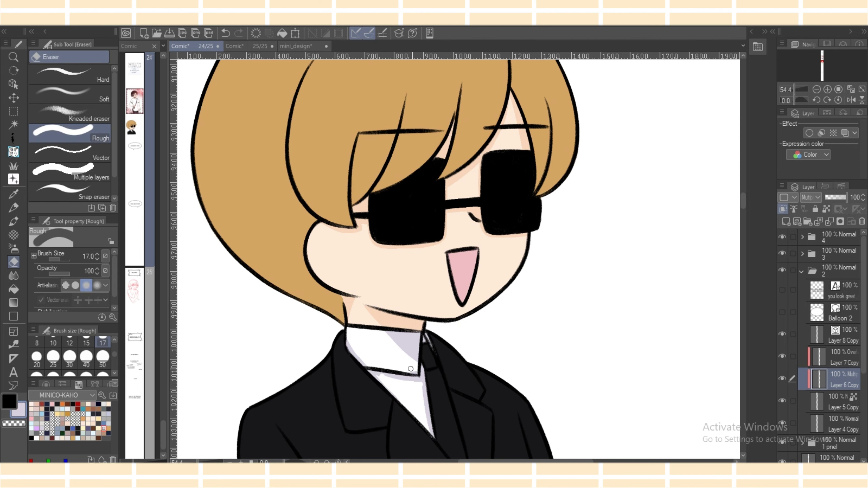
{"action": "key", "text": "g"}
{"action": "mouse_move", "coordinate": [377, 374]}
{"action": "left_mouse_down"}
{"action": "mouse_move", "coordinate": [424, 394]}
{"action": "mouse_move", "coordinate": [423, 383]}
{"action": "mouse_move", "coordinate": [435, 438]}
{"action": "left_mouse_up"}
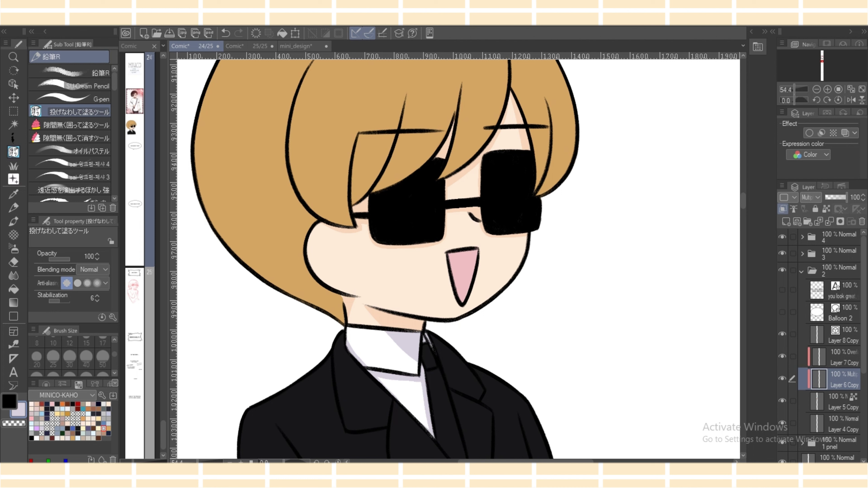
Step: Lasso-fill a shadow along the left fringe strand above the lens on Layer 6 Copy, erasing the excess
{"action": "left_click", "coordinate": [494, 198], "text": "alt"}
{"action": "left_click", "coordinate": [479, 192], "text": "alt"}
{"action": "mouse_move", "coordinate": [405, 94]}
{"action": "left_mouse_down"}
{"action": "mouse_move", "coordinate": [356, 195]}
{"action": "mouse_move", "coordinate": [374, 187]}
{"action": "mouse_move", "coordinate": [404, 97]}
{"action": "mouse_move", "coordinate": [353, 199]}
{"action": "left_mouse_up"}
{"action": "key", "text": "e"}
{"action": "left_click_drag", "start_coordinate": [396, 116], "coordinate": [372, 172]}
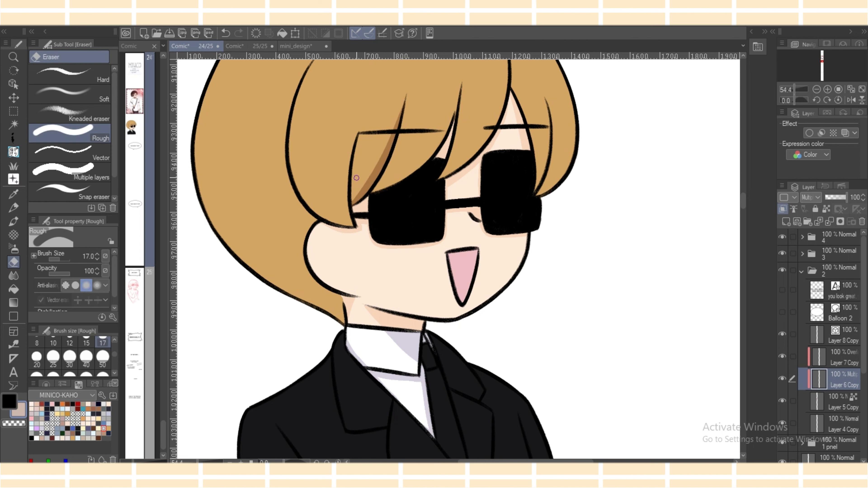
Step: Lasso-fill shadows on the fringe's left edge and on the strand beside the middle gap, erasing the excess
{"action": "key", "text": "p"}
{"action": "mouse_move", "coordinate": [366, 111]}
{"action": "left_mouse_down"}
{"action": "mouse_move", "coordinate": [357, 194]}
{"action": "mouse_move", "coordinate": [366, 113]}
{"action": "left_mouse_up"}
{"action": "mouse_move", "coordinate": [460, 82]}
{"action": "left_mouse_down"}
{"action": "mouse_move", "coordinate": [439, 136]}
{"action": "mouse_move", "coordinate": [462, 85]}
{"action": "left_mouse_up"}
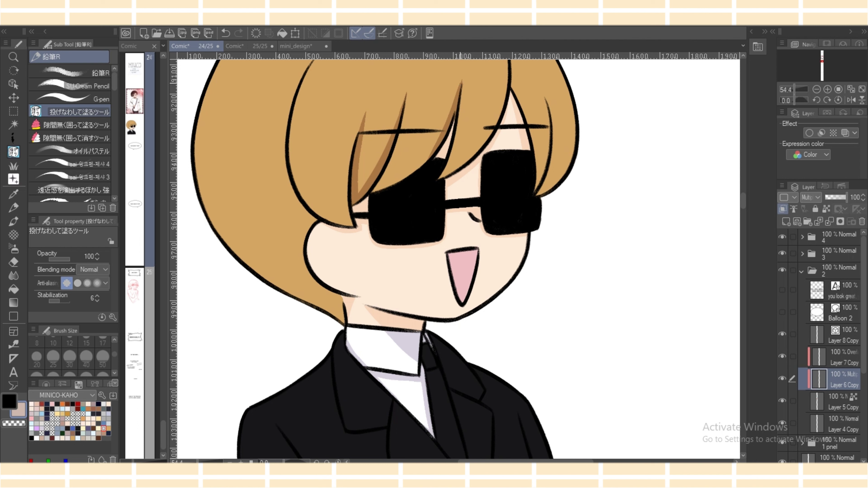
{"action": "scroll", "coordinate": [458, 260], "scroll_direction": "up", "scroll_amount": 2}
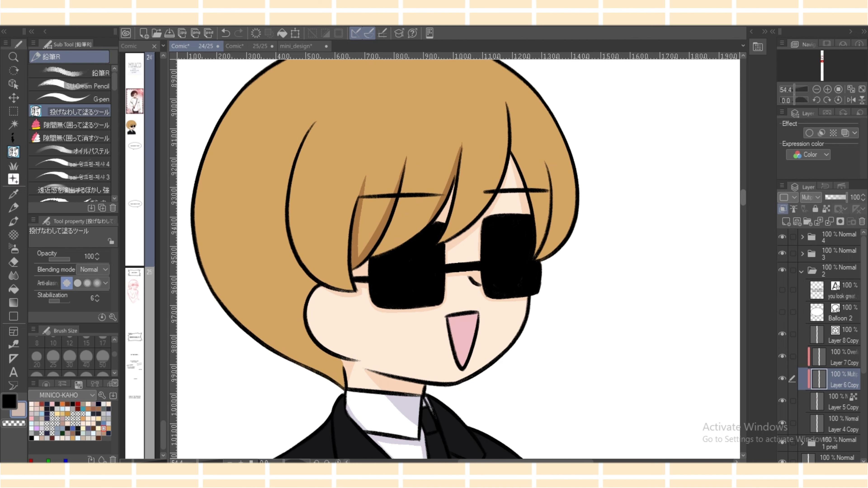
{"action": "scroll", "coordinate": [458, 260], "scroll_direction": "up", "scroll_amount": 2}
{"action": "key", "text": "e"}
{"action": "left_click_drag", "start_coordinate": [463, 203], "coordinate": [462, 202]}
{"action": "key", "text": "p"}
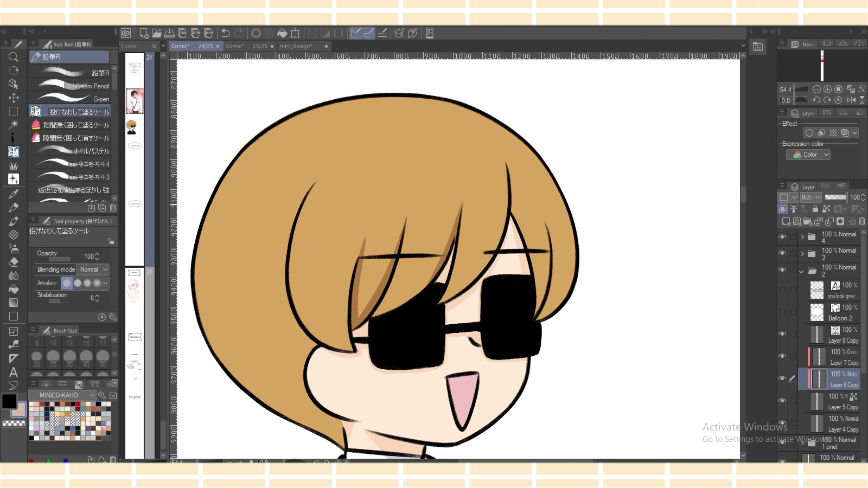
Step: Lasso-fill shadows on the hair right of the parting, the right side lock and the back hair down to the nape
{"action": "mouse_move", "coordinate": [506, 163]}
{"action": "left_mouse_down"}
{"action": "mouse_move", "coordinate": [531, 235]}
{"action": "mouse_move", "coordinate": [517, 224]}
{"action": "mouse_move", "coordinate": [507, 164]}
{"action": "left_mouse_up"}
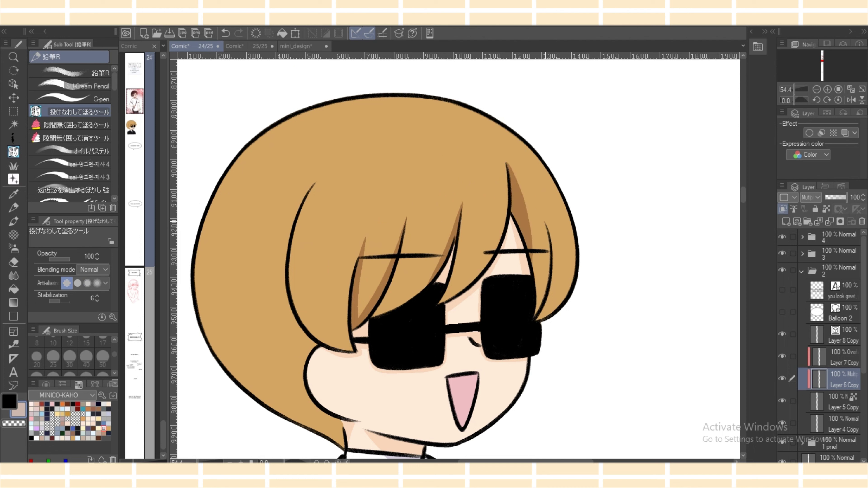
{"action": "mouse_move", "coordinate": [545, 222]}
{"action": "left_mouse_down"}
{"action": "mouse_move", "coordinate": [542, 321]}
{"action": "mouse_move", "coordinate": [546, 222]}
{"action": "left_mouse_up"}
{"action": "mouse_move", "coordinate": [314, 183]}
{"action": "left_mouse_down"}
{"action": "mouse_move", "coordinate": [229, 343]}
{"action": "mouse_move", "coordinate": [289, 431]}
{"action": "mouse_move", "coordinate": [316, 340]}
{"action": "mouse_move", "coordinate": [293, 310]}
{"action": "mouse_move", "coordinate": [287, 256]}
{"action": "mouse_move", "coordinate": [313, 182]}
{"action": "left_mouse_up"}
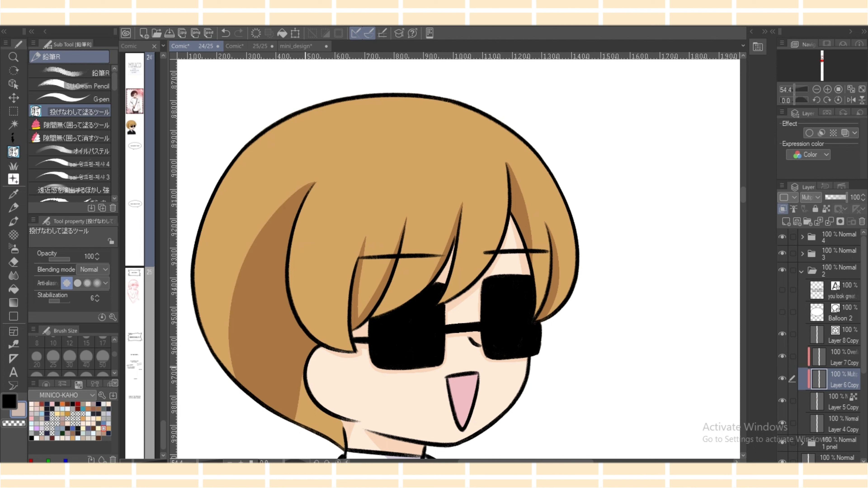
{"action": "mouse_move", "coordinate": [342, 428]}
{"action": "left_mouse_down"}
{"action": "mouse_move", "coordinate": [288, 417]}
{"action": "mouse_move", "coordinate": [291, 383]}
{"action": "left_mouse_up"}
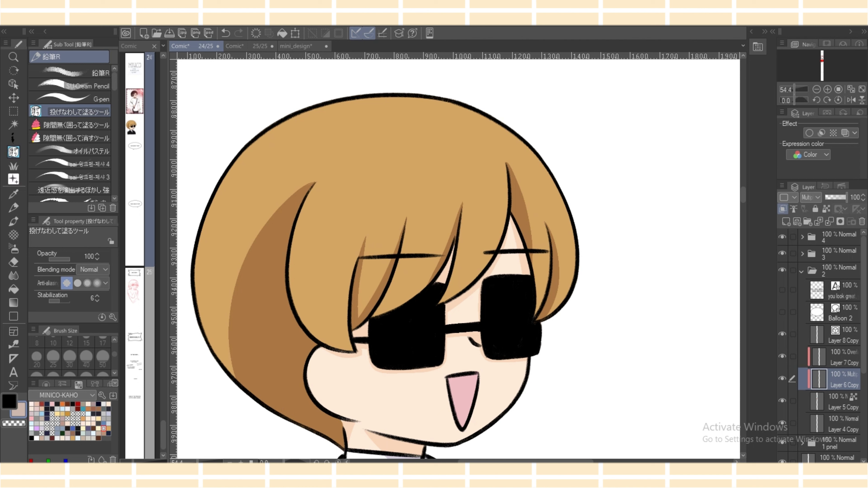
Step: Soften the outer edge of the back-hair shadow with the Soft airbrush in transparent colour at size 50
{"action": "key", "text": "b"}
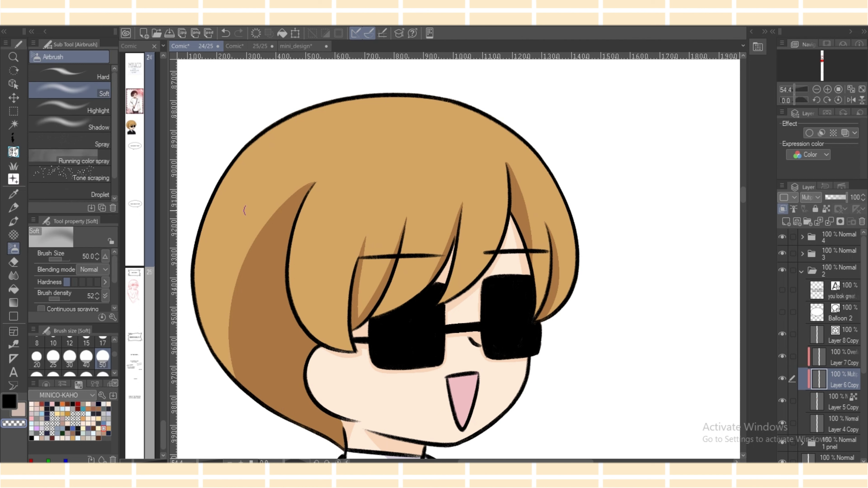
{"action": "mouse_move", "coordinate": [296, 186]}
{"action": "left_mouse_down"}
{"action": "mouse_move", "coordinate": [256, 241]}
{"action": "mouse_move", "coordinate": [237, 379]}
{"action": "mouse_move", "coordinate": [234, 291]}
{"action": "left_mouse_up"}
{"action": "mouse_move", "coordinate": [281, 212]}
{"action": "left_mouse_down"}
{"action": "mouse_move", "coordinate": [241, 284]}
{"action": "mouse_move", "coordinate": [238, 330]}
{"action": "left_mouse_up"}
{"action": "left_click_drag", "start_coordinate": [294, 195], "coordinate": [259, 248]}
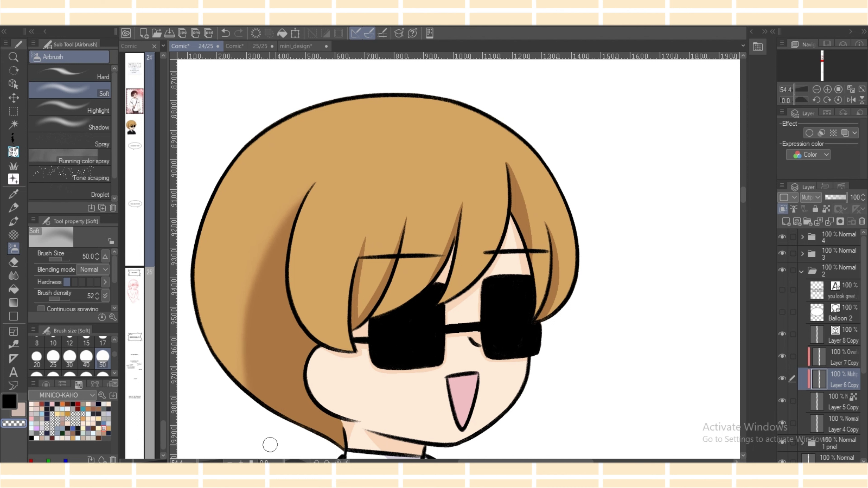
Step: Lasso-fill blue-grey shading along the folds of both jacket sleeves, erasing the excess on the right sleeve
{"action": "scroll", "coordinate": [480, 112], "scroll_direction": "down", "scroll_amount": 5}
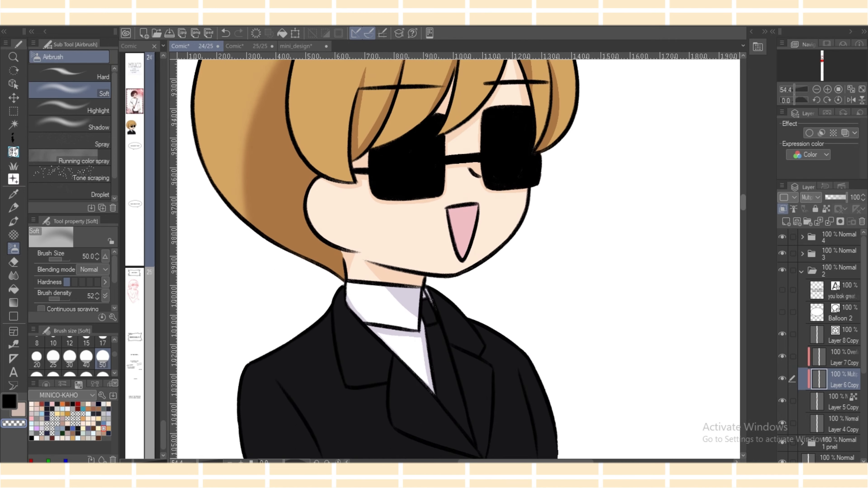
{"action": "scroll", "coordinate": [711, 229], "scroll_direction": "down", "scroll_amount": 2}
{"action": "left_click", "coordinate": [63, 429]}
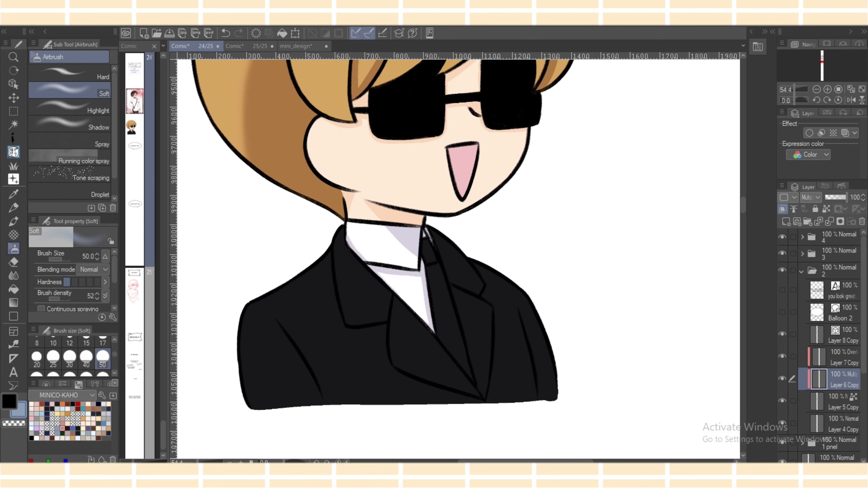
{"action": "left_click", "coordinate": [13, 152]}
{"action": "mouse_move", "coordinate": [281, 321]}
{"action": "left_mouse_down"}
{"action": "mouse_move", "coordinate": [335, 405]}
{"action": "mouse_move", "coordinate": [330, 417]}
{"action": "mouse_move", "coordinate": [314, 368]}
{"action": "mouse_move", "coordinate": [324, 391]}
{"action": "mouse_move", "coordinate": [276, 321]}
{"action": "mouse_move", "coordinate": [317, 371]}
{"action": "left_mouse_up"}
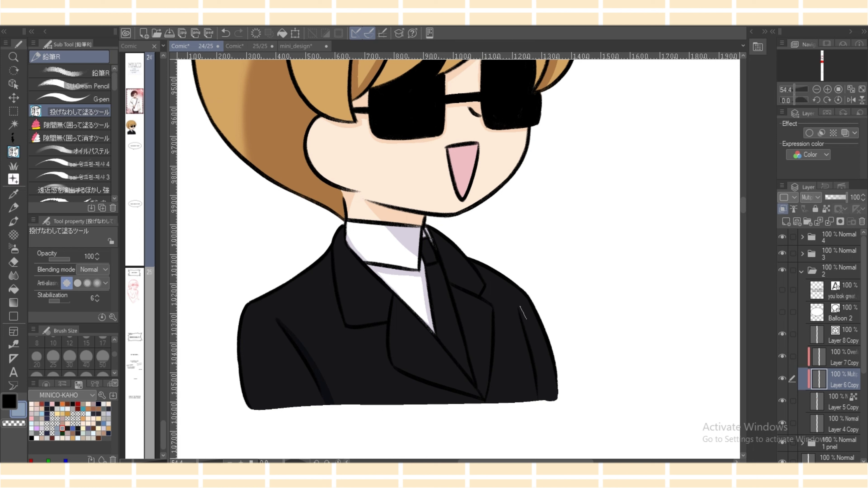
{"action": "mouse_move", "coordinate": [526, 319]}
{"action": "left_mouse_down"}
{"action": "mouse_move", "coordinate": [537, 401]}
{"action": "mouse_move", "coordinate": [521, 307]}
{"action": "mouse_move", "coordinate": [538, 353]}
{"action": "left_mouse_up"}
{"action": "key", "text": "e"}
{"action": "key", "text": "p"}
{"action": "left_click_drag", "start_coordinate": [517, 306], "coordinate": [533, 341]}
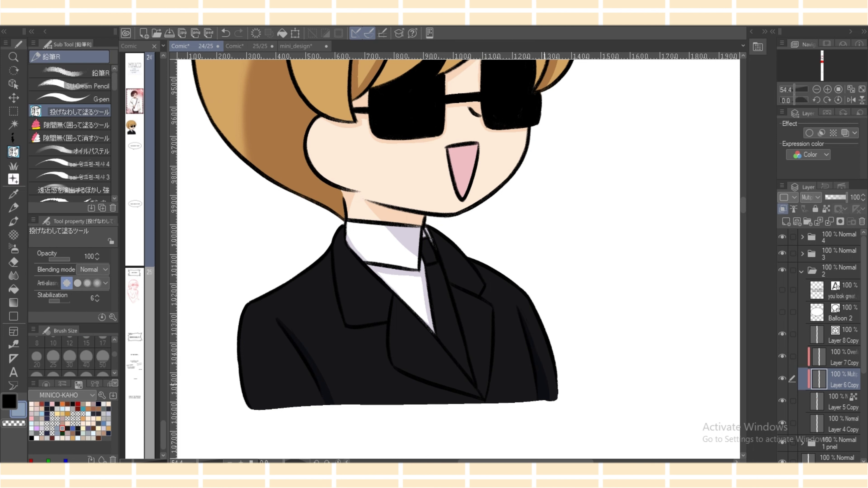
{"action": "key", "text": "e"}
{"action": "left_click_drag", "start_coordinate": [520, 303], "coordinate": [548, 397]}
Step: Shade the left side of the jacket collar and the area around its notch in blue-grey, erasing the excess
{"action": "key", "text": "p"}
{"action": "mouse_move", "coordinate": [343, 246]}
{"action": "left_mouse_down"}
{"action": "mouse_move", "coordinate": [330, 278]}
{"action": "mouse_move", "coordinate": [346, 221]}
{"action": "mouse_move", "coordinate": [346, 326]}
{"action": "mouse_move", "coordinate": [331, 254]}
{"action": "left_mouse_up"}
{"action": "mouse_move", "coordinate": [335, 296]}
{"action": "left_mouse_down"}
{"action": "mouse_move", "coordinate": [352, 335]}
{"action": "mouse_move", "coordinate": [388, 323]}
{"action": "mouse_move", "coordinate": [376, 319]}
{"action": "left_mouse_up"}
{"action": "mouse_move", "coordinate": [389, 287]}
{"action": "left_mouse_down"}
{"action": "mouse_move", "coordinate": [391, 346]}
{"action": "mouse_move", "coordinate": [352, 333]}
{"action": "left_mouse_up"}
{"action": "key", "text": "e"}
{"action": "key", "text": "p"}
{"action": "key", "text": "e"}
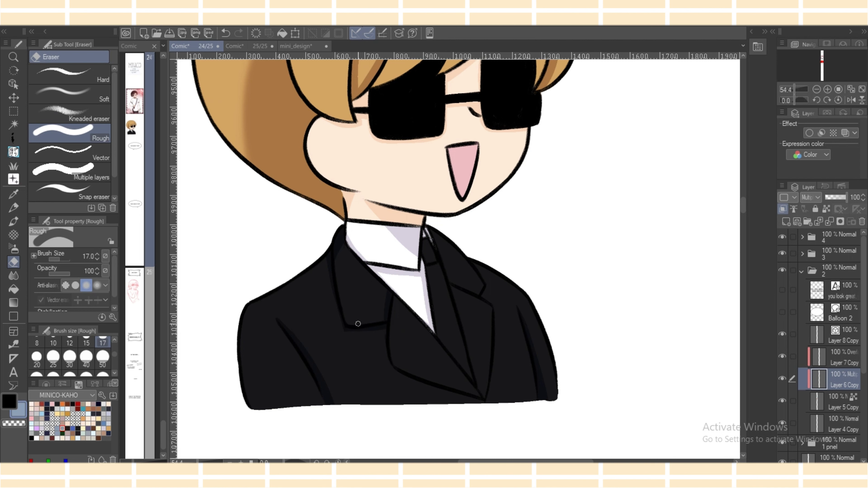
{"action": "key", "text": "p"}
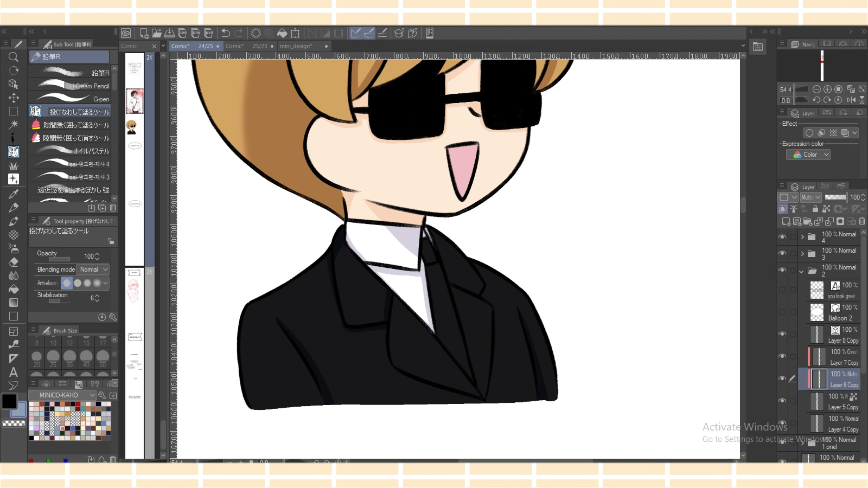
Step: Lasso-fill blue-grey shading on the jacket along the outer edge of the left collar and lapel
{"action": "mouse_move", "coordinate": [327, 259]}
{"action": "left_mouse_down"}
{"action": "mouse_move", "coordinate": [338, 323]}
{"action": "mouse_move", "coordinate": [390, 369]}
{"action": "left_mouse_up"}
{"action": "left_click_drag", "start_coordinate": [383, 340], "coordinate": [388, 284]}
{"action": "mouse_move", "coordinate": [384, 359]}
{"action": "left_mouse_down"}
{"action": "mouse_move", "coordinate": [427, 393]}
{"action": "mouse_move", "coordinate": [484, 409]}
{"action": "mouse_move", "coordinate": [400, 372]}
{"action": "mouse_move", "coordinate": [386, 350]}
{"action": "left_mouse_up"}
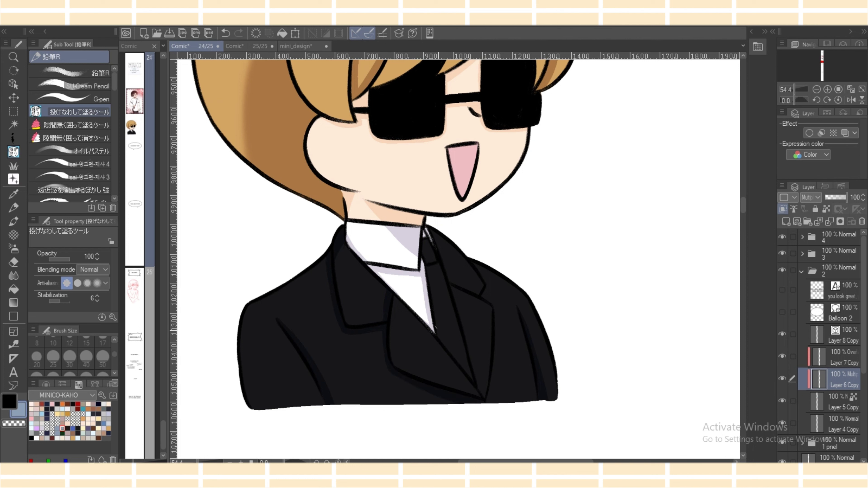
Step: Lasso-fill blue-grey shading on the tie beneath the shirt collar, erasing the excess and undoing stray marks
{"action": "mouse_move", "coordinate": [436, 328]}
{"action": "left_mouse_down"}
{"action": "mouse_move", "coordinate": [479, 392]}
{"action": "mouse_move", "coordinate": [437, 332]}
{"action": "left_mouse_up"}
{"action": "mouse_move", "coordinate": [453, 301]}
{"action": "left_mouse_down"}
{"action": "mouse_move", "coordinate": [463, 337]}
{"action": "mouse_move", "coordinate": [457, 316]}
{"action": "left_mouse_up"}
{"action": "key", "text": "ctrl+z"}
{"action": "mouse_move", "coordinate": [437, 272]}
{"action": "left_mouse_down"}
{"action": "mouse_move", "coordinate": [432, 246]}
{"action": "mouse_move", "coordinate": [423, 266]}
{"action": "mouse_move", "coordinate": [444, 238]}
{"action": "left_mouse_up"}
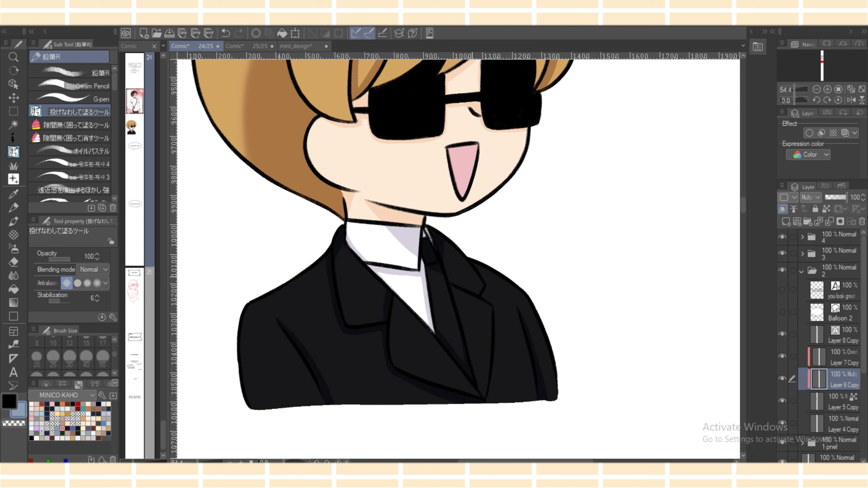
{"action": "key", "text": "e"}
{"action": "left_click_drag", "start_coordinate": [426, 269], "coordinate": [427, 270]}
{"action": "key", "text": "p"}
{"action": "key", "text": "ctrl+z"}
{"action": "key", "text": "e"}
{"action": "key", "text": "p"}
{"action": "key", "text": "e"}
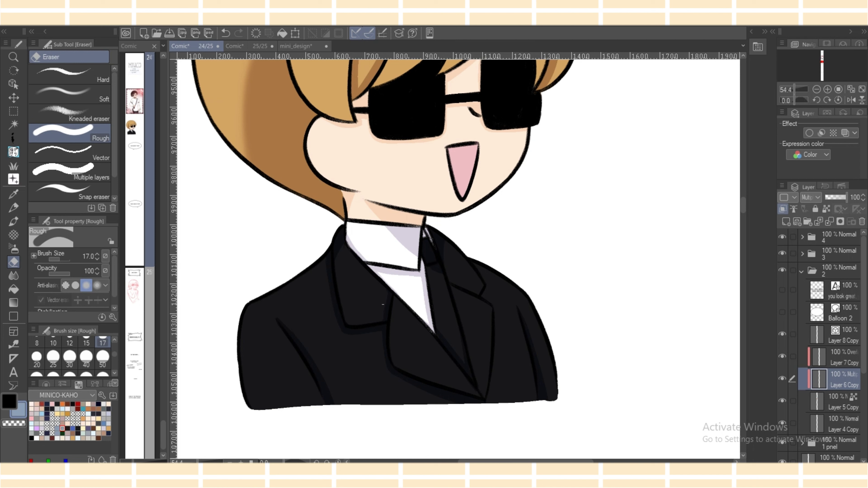
{"action": "key", "text": "g"}
{"action": "key", "text": "ctrl+z"}
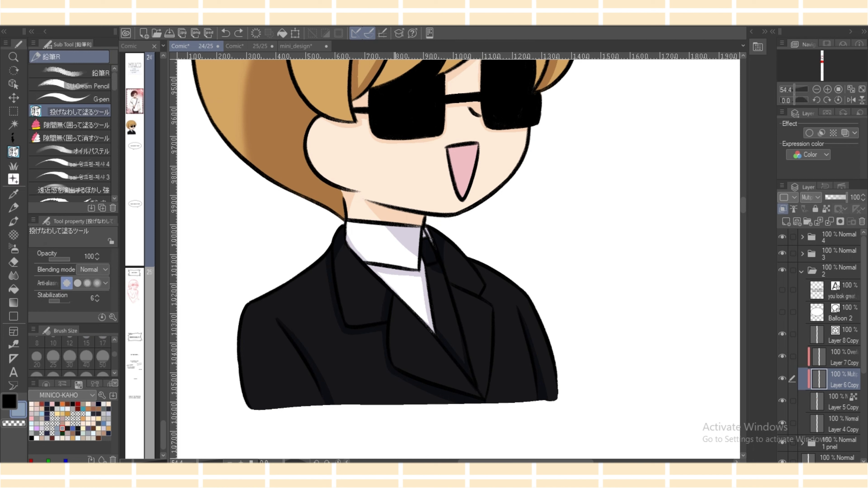
Step: Lasso-fill blue-grey shading beside the left lapel, around the right lapel and down the jacket front
{"action": "left_click_drag", "start_coordinate": [388, 289], "coordinate": [387, 354]}
{"action": "mouse_move", "coordinate": [450, 275]}
{"action": "left_mouse_down"}
{"action": "mouse_move", "coordinate": [489, 298]}
{"action": "mouse_move", "coordinate": [464, 292]}
{"action": "mouse_move", "coordinate": [450, 276]}
{"action": "left_mouse_up"}
{"action": "left_click_drag", "start_coordinate": [491, 286], "coordinate": [481, 278]}
{"action": "key", "text": "e"}
{"action": "key", "text": "p"}
{"action": "mouse_move", "coordinate": [493, 303]}
{"action": "left_mouse_down"}
{"action": "mouse_move", "coordinate": [499, 344]}
{"action": "mouse_move", "coordinate": [488, 417]}
{"action": "left_mouse_up"}
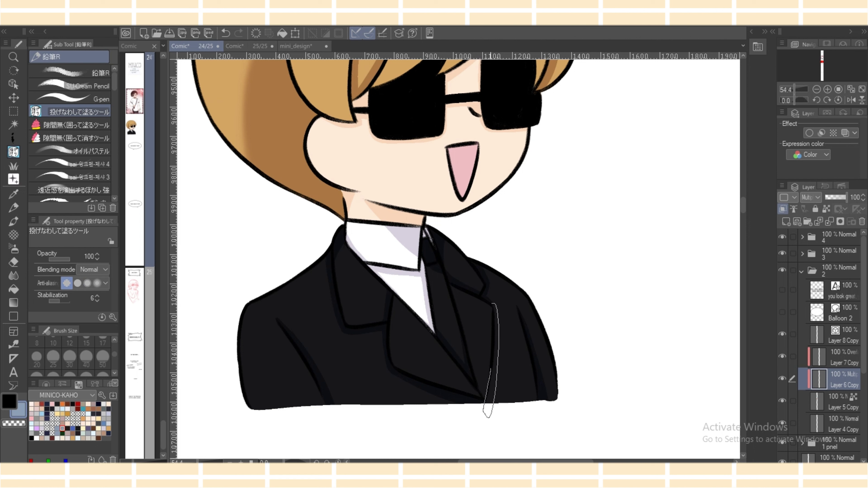
{"action": "left_click_drag", "start_coordinate": [490, 369], "coordinate": [492, 303]}
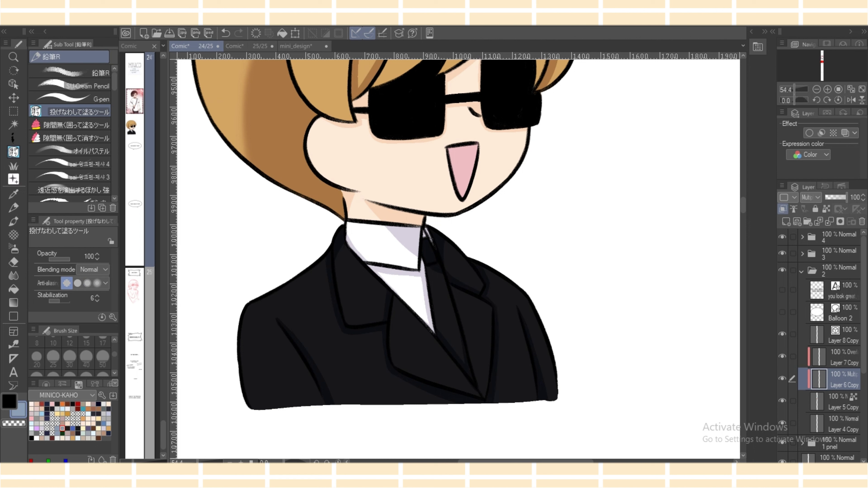
Step: Touch up the boundary between the left lapel and the shirt on Layer 5 Copy using their sampled colours
{"action": "left_click", "coordinate": [468, 328], "text": "alt"}
{"action": "left_click", "coordinate": [841, 402]}
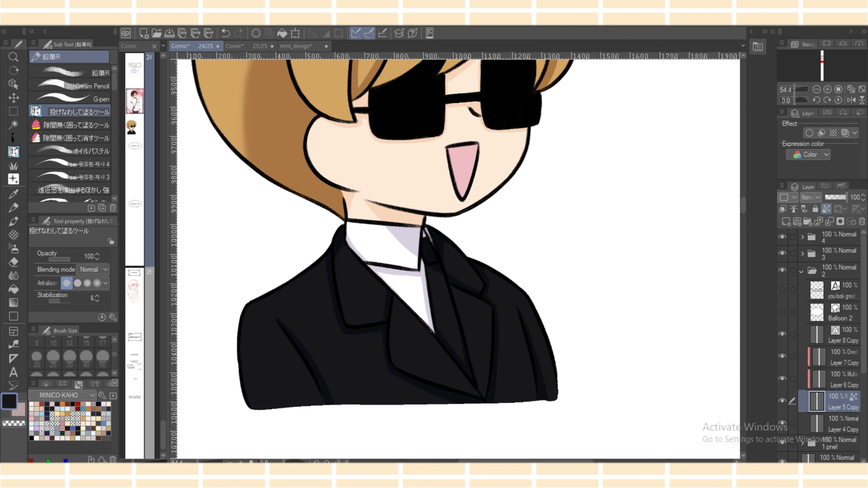
{"action": "mouse_move", "coordinate": [411, 308]}
{"action": "left_mouse_down"}
{"action": "mouse_move", "coordinate": [433, 333]}
{"action": "mouse_move", "coordinate": [398, 296]}
{"action": "left_mouse_up"}
{"action": "key", "text": "ctrl+z"}
{"action": "left_click_drag", "start_coordinate": [435, 335], "coordinate": [398, 295]}
{"action": "key", "text": "ctrl+z"}
{"action": "left_click_drag", "start_coordinate": [426, 355], "coordinate": [398, 296]}
{"action": "left_click", "coordinate": [402, 287], "text": "alt"}
{"action": "left_click_drag", "start_coordinate": [397, 292], "coordinate": [406, 302]}
Step: Lasso-fill a wide white highlight band across the hair on the overlay layer, Layer 7 Copy
{"action": "key", "text": "x"}
{"action": "left_click", "coordinate": [837, 358]}
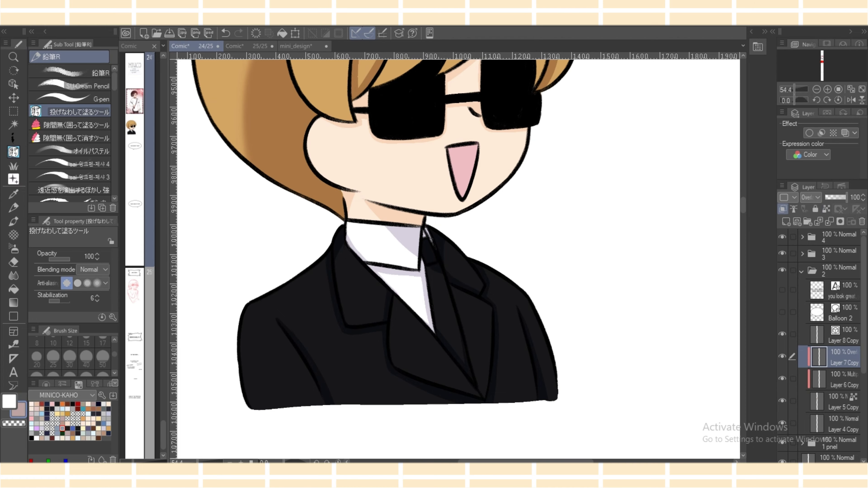
{"action": "scroll", "coordinate": [458, 260], "scroll_direction": "up", "scroll_amount": 5}
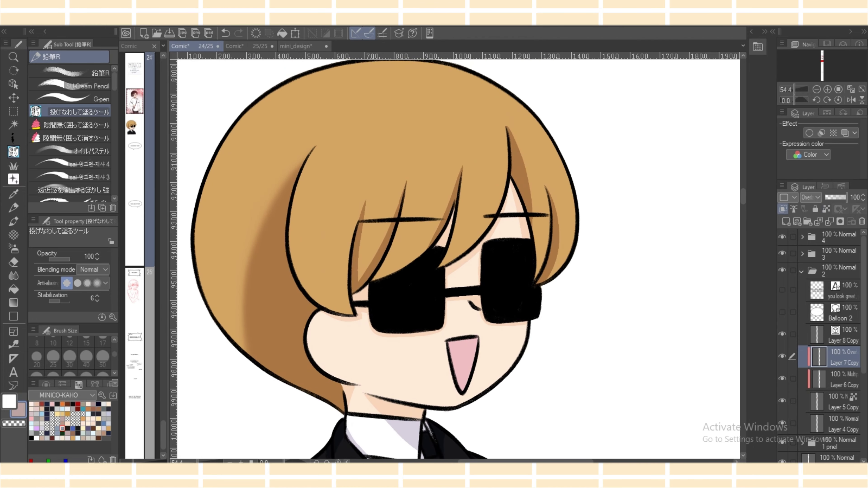
{"action": "left_click_drag", "start_coordinate": [210, 138], "coordinate": [475, 150]}
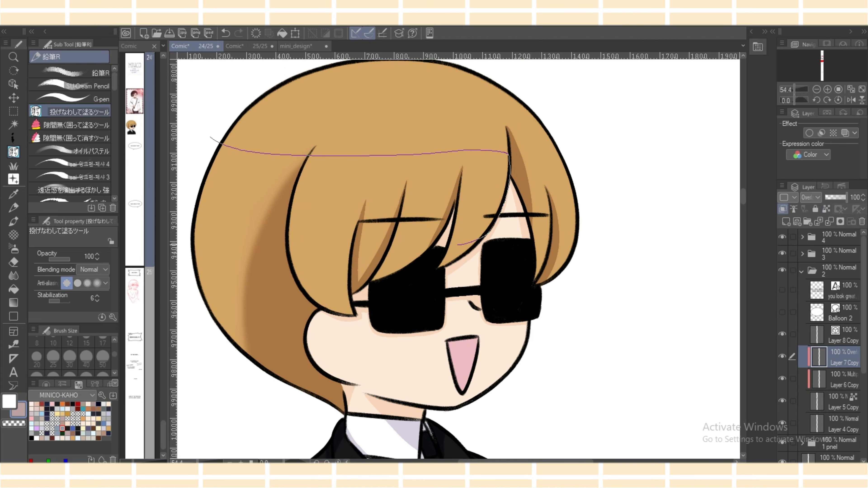
{"action": "mouse_move", "coordinate": [431, 246]}
{"action": "left_mouse_down"}
{"action": "mouse_move", "coordinate": [265, 280]}
{"action": "mouse_move", "coordinate": [175, 257]}
{"action": "left_mouse_up"}
{"action": "mouse_move", "coordinate": [545, 154]}
{"action": "left_mouse_down"}
{"action": "mouse_move", "coordinate": [557, 238]}
{"action": "mouse_move", "coordinate": [597, 102]}
{"action": "left_mouse_up"}
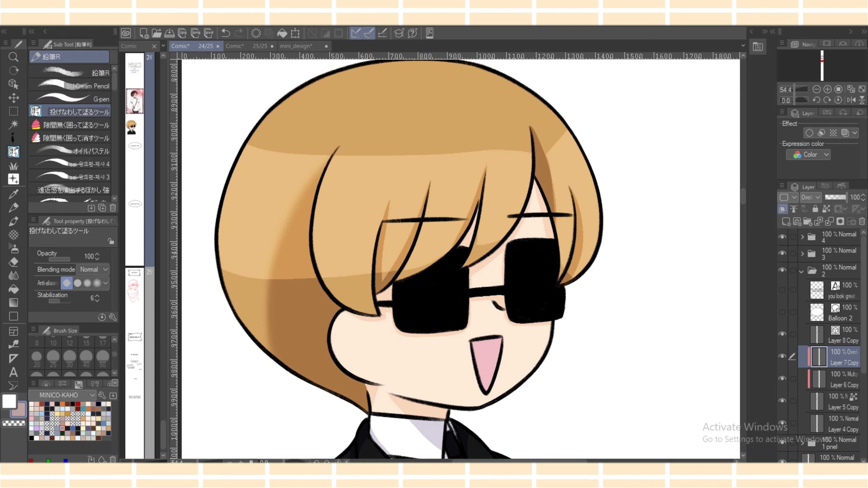
{"action": "left_click_drag", "start_coordinate": [495, 247], "coordinate": [475, 237]}
{"action": "scroll", "coordinate": [386, 259], "scroll_direction": "up", "scroll_amount": 1}
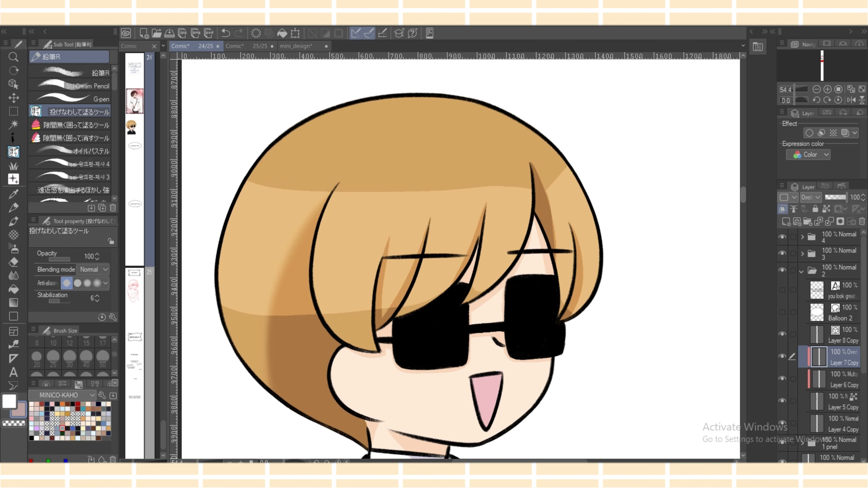
Step: Fade the upper and lower edges of the hair highlight with the transparent Soft airbrush at size 120
{"action": "key", "text": "b"}
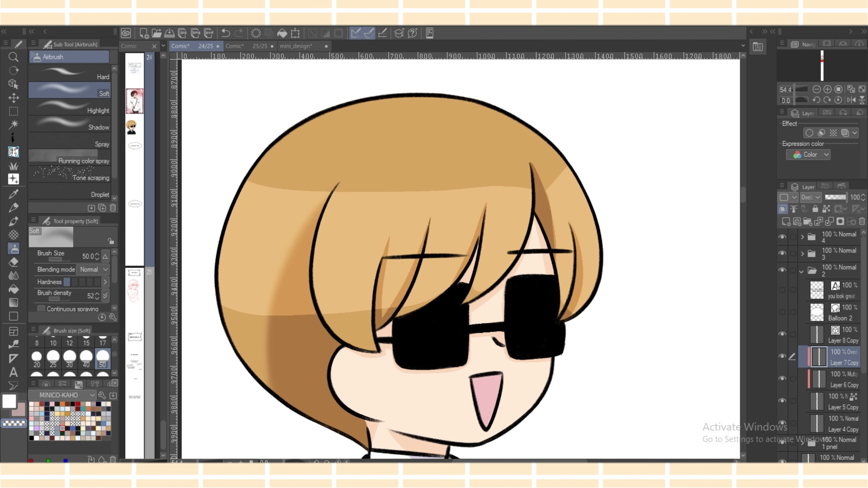
{"action": "scroll", "coordinate": [79, 359], "scroll_direction": "down", "scroll_amount": 2}
{"action": "left_click", "coordinate": [103, 358]}
{"action": "mouse_move", "coordinate": [273, 189]}
{"action": "left_mouse_down"}
{"action": "mouse_move", "coordinate": [432, 192]}
{"action": "mouse_move", "coordinate": [574, 160]}
{"action": "mouse_move", "coordinate": [586, 180]}
{"action": "left_mouse_up"}
{"action": "left_click_drag", "start_coordinate": [482, 206], "coordinate": [345, 212]}
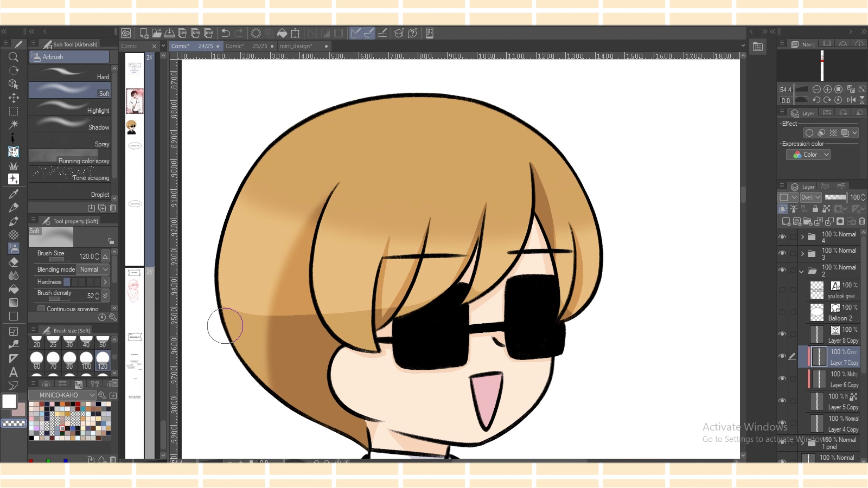
{"action": "mouse_move", "coordinate": [219, 324]}
{"action": "left_mouse_down"}
{"action": "mouse_move", "coordinate": [253, 296]}
{"action": "mouse_move", "coordinate": [339, 317]}
{"action": "mouse_move", "coordinate": [268, 316]}
{"action": "mouse_move", "coordinate": [323, 328]}
{"action": "mouse_move", "coordinate": [321, 318]}
{"action": "mouse_move", "coordinate": [500, 294]}
{"action": "mouse_move", "coordinate": [563, 315]}
{"action": "left_mouse_up"}
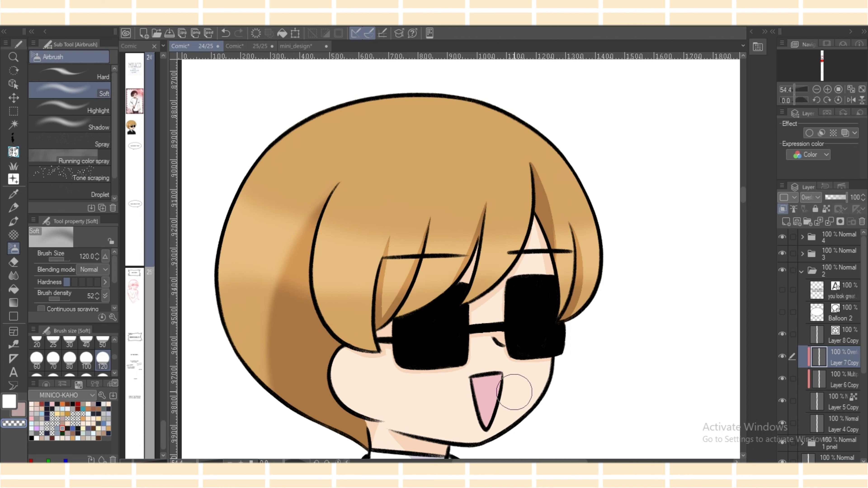
Step: Erase the highlight over the shaded bangs and the shadow behind them with the transparent Soft airbrush at sizes 17 and 40
{"action": "scroll", "coordinate": [86, 358], "scroll_direction": "up", "scroll_amount": 2}
{"action": "left_click", "coordinate": [103, 358]}
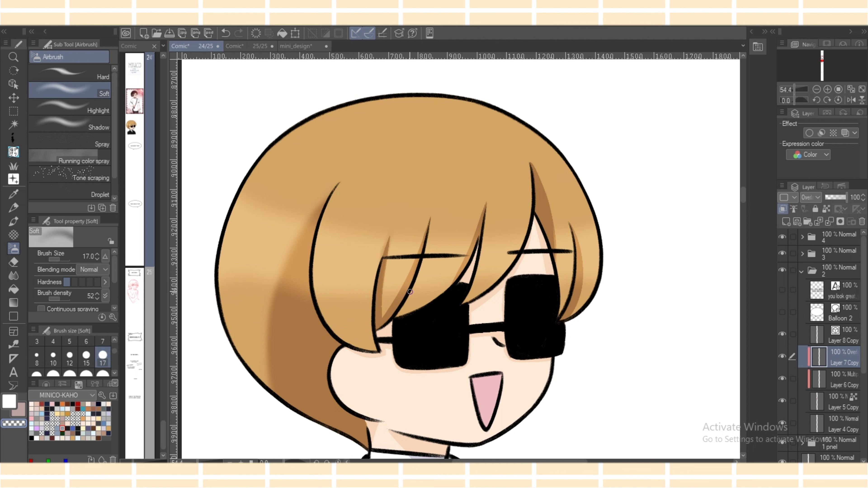
{"action": "left_click_drag", "start_coordinate": [410, 292], "coordinate": [403, 291]}
{"action": "left_click_drag", "start_coordinate": [465, 267], "coordinate": [456, 286]}
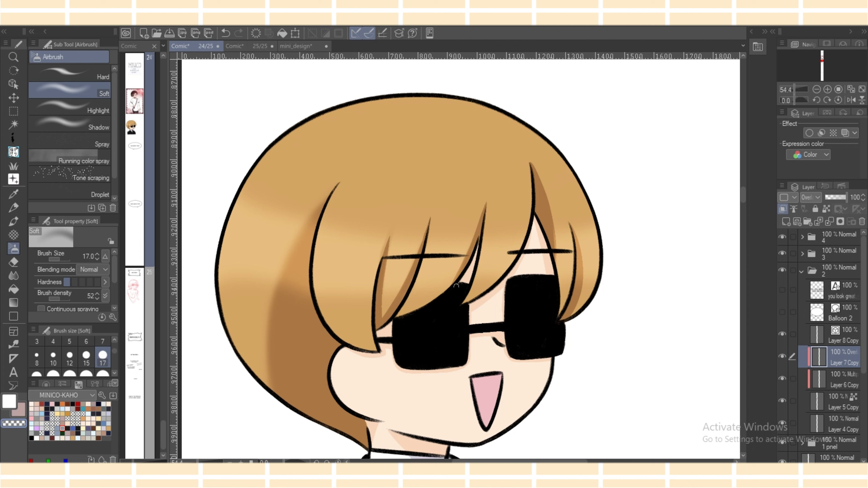
{"action": "left_click_drag", "start_coordinate": [572, 221], "coordinate": [578, 278]}
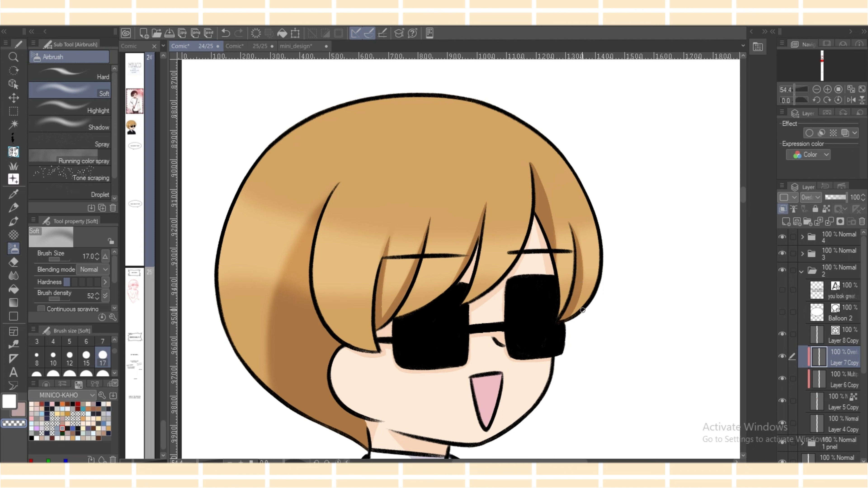
{"action": "mouse_move", "coordinate": [311, 236]}
{"action": "left_mouse_down"}
{"action": "mouse_move", "coordinate": [283, 277]}
{"action": "mouse_move", "coordinate": [307, 230]}
{"action": "mouse_move", "coordinate": [293, 282]}
{"action": "mouse_move", "coordinate": [302, 247]}
{"action": "left_mouse_up"}
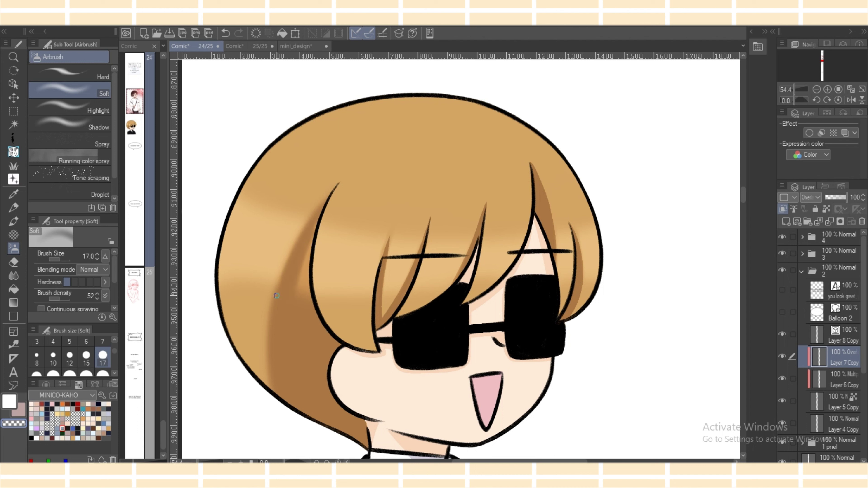
{"action": "left_click_drag", "start_coordinate": [289, 293], "coordinate": [307, 255]}
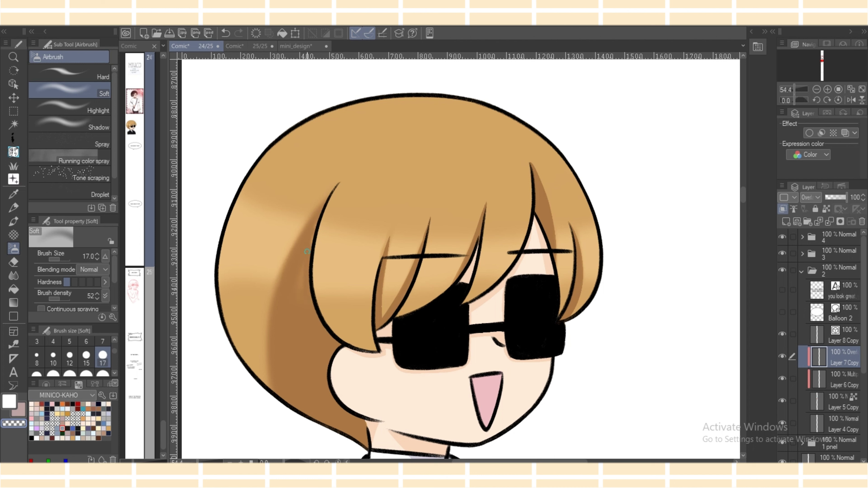
{"action": "left_click", "coordinate": [86, 372]}
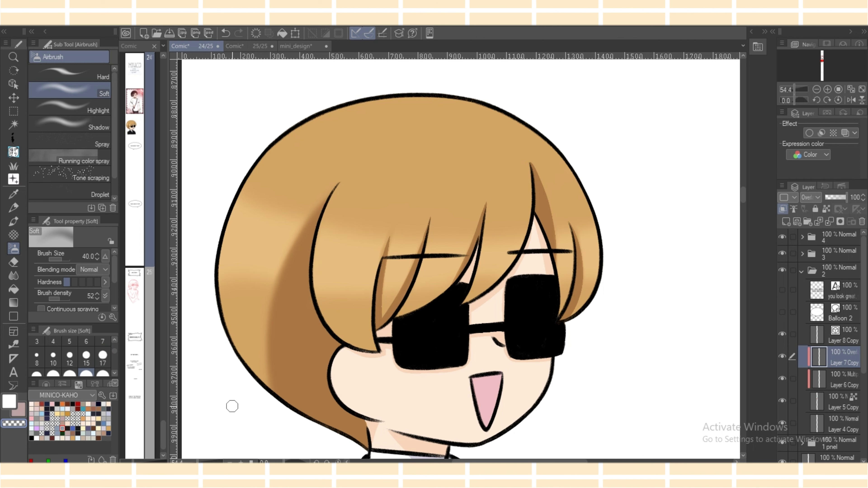
Step: Airbrush a soft dusty mauve tint on the back edge of the hair on Layer 7 Copy at size 300, undoing the first stroke
{"action": "key", "text": "ctrl+minus"}
{"action": "key", "text": "ctrl+minus"}
{"action": "key", "text": "ctrl+minus"}
{"action": "key", "text": "ctrl+minus"}
{"action": "key", "text": "ctrl+plus"}
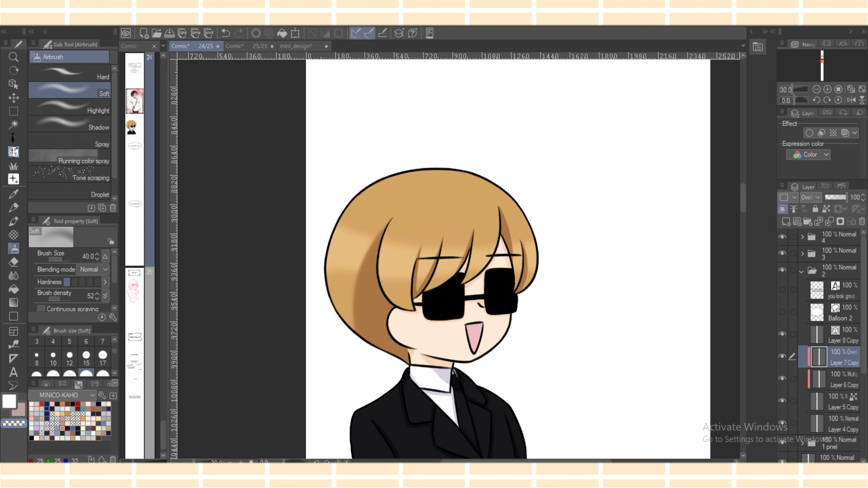
{"action": "left_click", "coordinate": [18, 410]}
{"action": "scroll", "coordinate": [69, 356], "scroll_direction": "down", "scroll_amount": 3}
{"action": "left_click", "coordinate": [102, 359]}
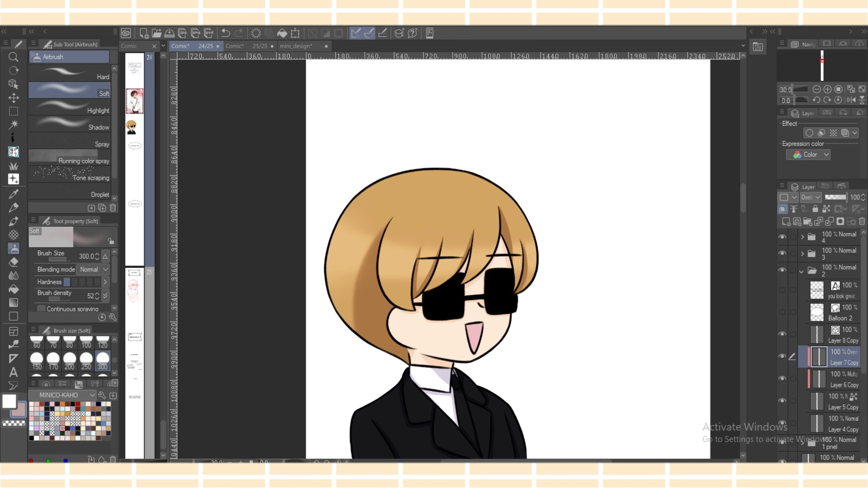
{"action": "left_click_drag", "start_coordinate": [365, 192], "coordinate": [374, 207]}
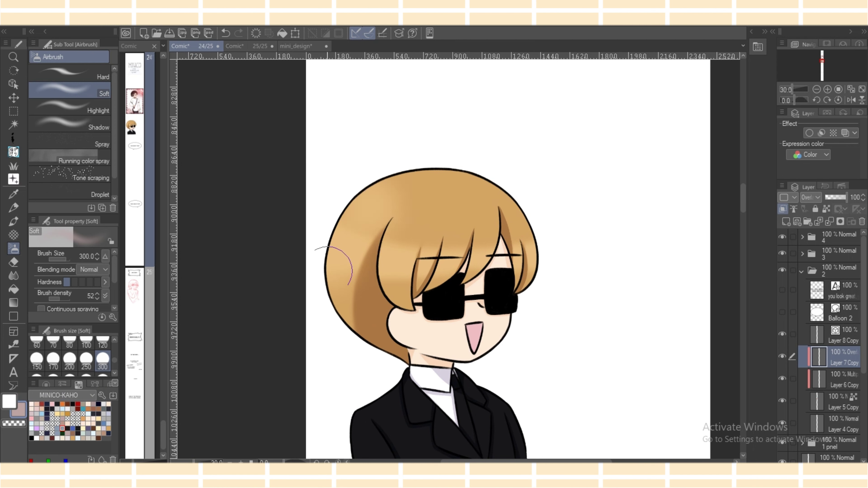
{"action": "key", "text": "ctrl+z"}
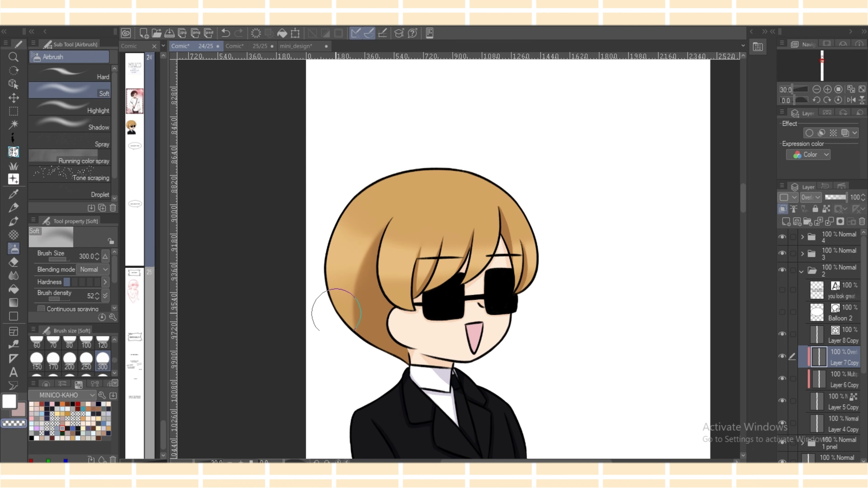
{"action": "left_click", "coordinate": [21, 411]}
{"action": "left_click_drag", "start_coordinate": [321, 261], "coordinate": [328, 277]}
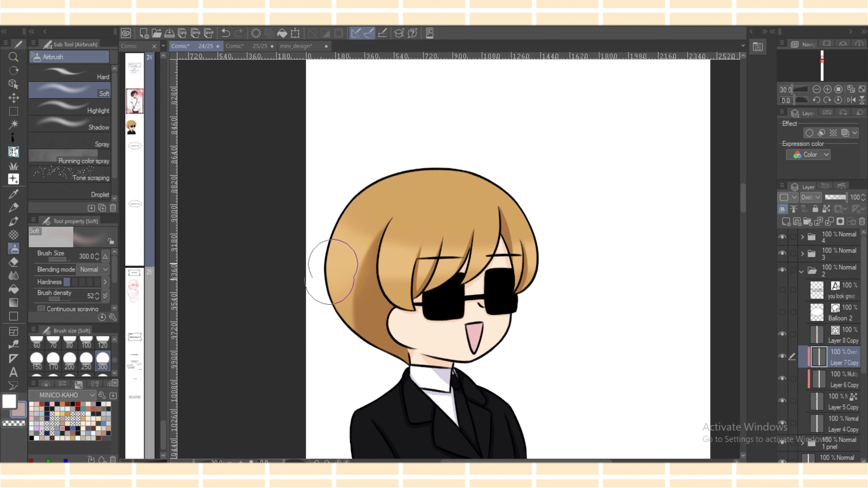
Step: Switch the Soft airbrush to transparent colour and reduce its size to 50
{"action": "key", "text": "c"}
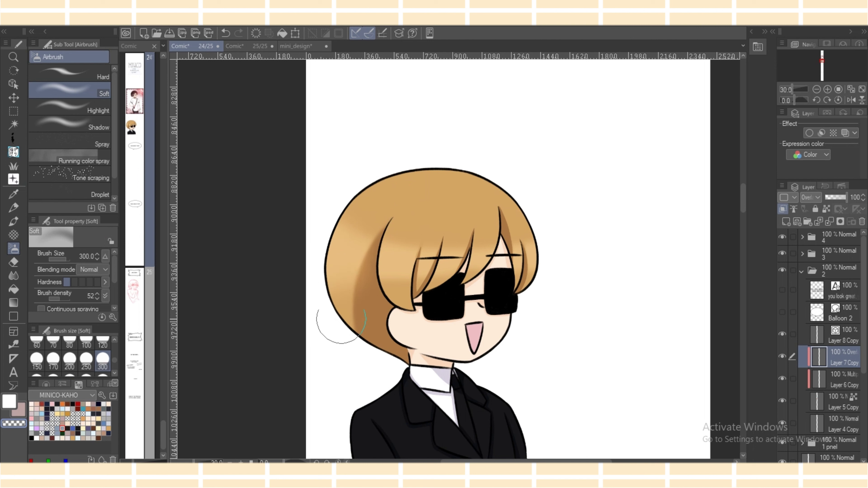
{"action": "key", "text": "bracketleft"}
{"action": "key", "text": "bracketleft"}
{"action": "key", "text": "bracketleft"}
{"action": "key", "text": "bracketleft"}
{"action": "key", "text": "bracketleft"}
{"action": "key", "text": "bracketleft"}
{"action": "key", "text": "bracketleft"}
{"action": "key", "text": "bracketleft"}
{"action": "key", "text": "bracketleft"}
{"action": "key", "text": "bracketleft"}
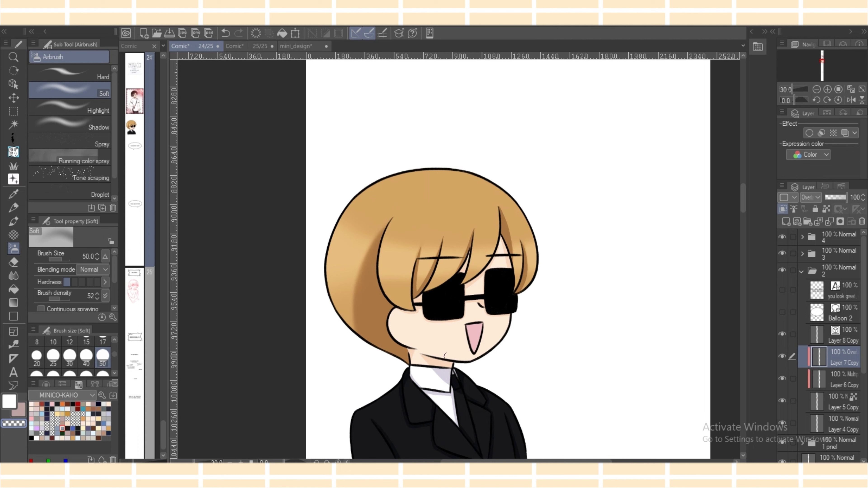
Step: Airbrush a soft pale blue glow across the black suit jacket on Layer 7 Copy at size 300, and switch back to transparent colour
{"action": "scroll", "coordinate": [737, 205], "scroll_direction": "down", "scroll_amount": 3}
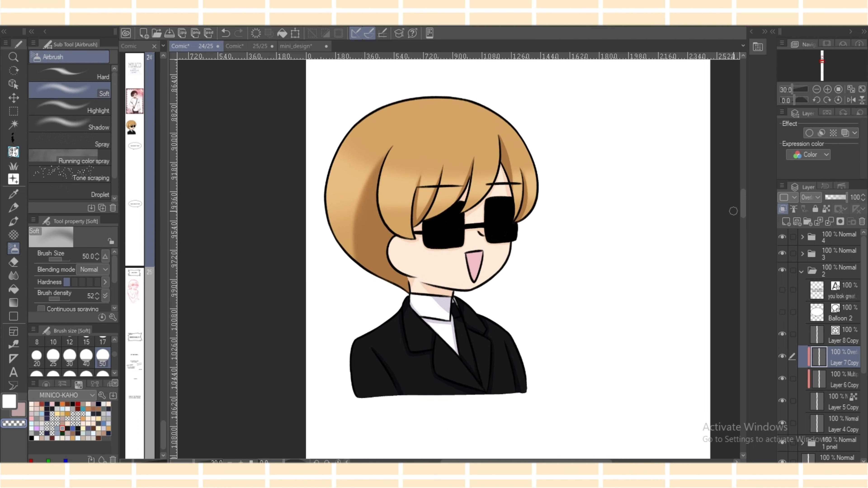
{"action": "left_click", "coordinate": [88, 414]}
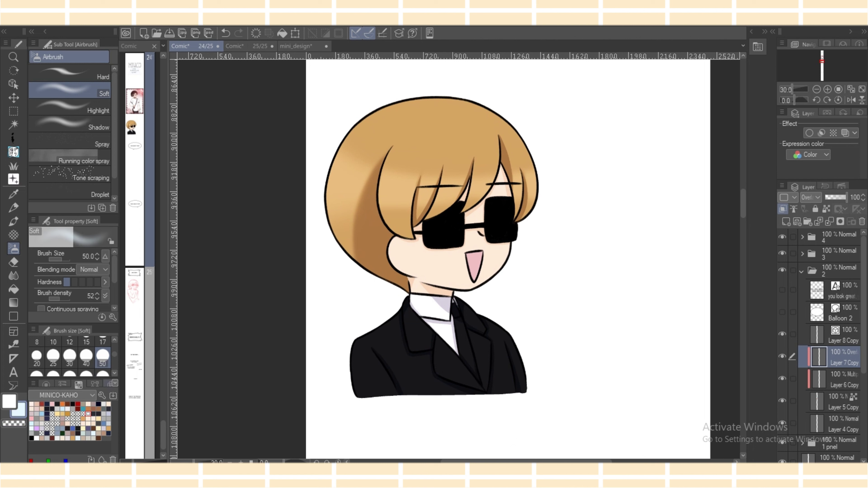
{"action": "scroll", "coordinate": [103, 359], "scroll_direction": "down", "scroll_amount": 2}
{"action": "left_click", "coordinate": [103, 359]}
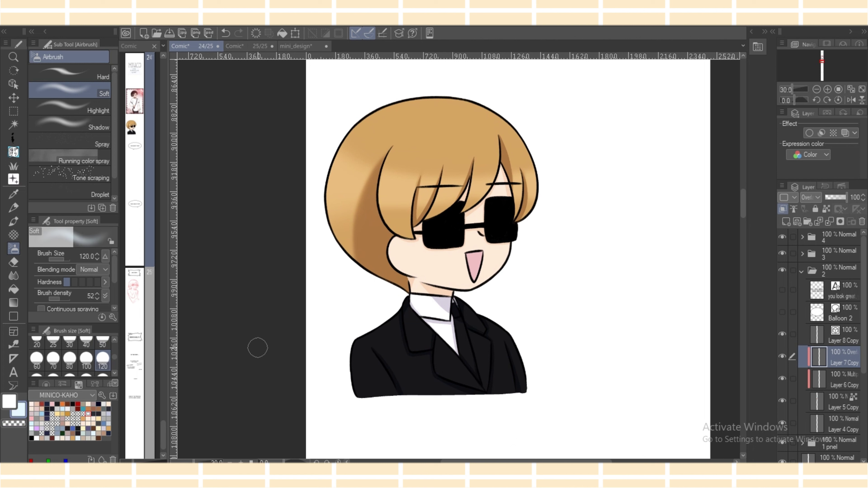
{"action": "left_click", "coordinate": [102, 375]}
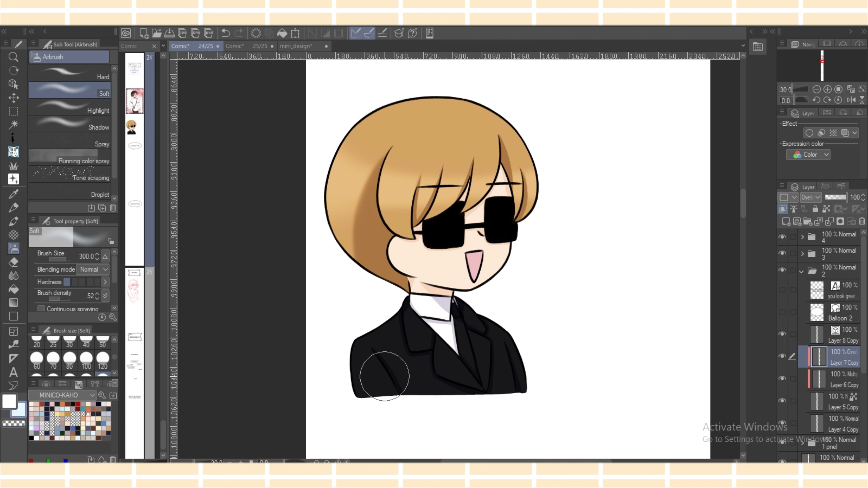
{"action": "mouse_move", "coordinate": [384, 376]}
{"action": "left_mouse_down"}
{"action": "mouse_move", "coordinate": [386, 406]}
{"action": "mouse_move", "coordinate": [403, 363]}
{"action": "mouse_move", "coordinate": [458, 397]}
{"action": "mouse_move", "coordinate": [492, 394]}
{"action": "mouse_move", "coordinate": [481, 325]}
{"action": "left_mouse_up"}
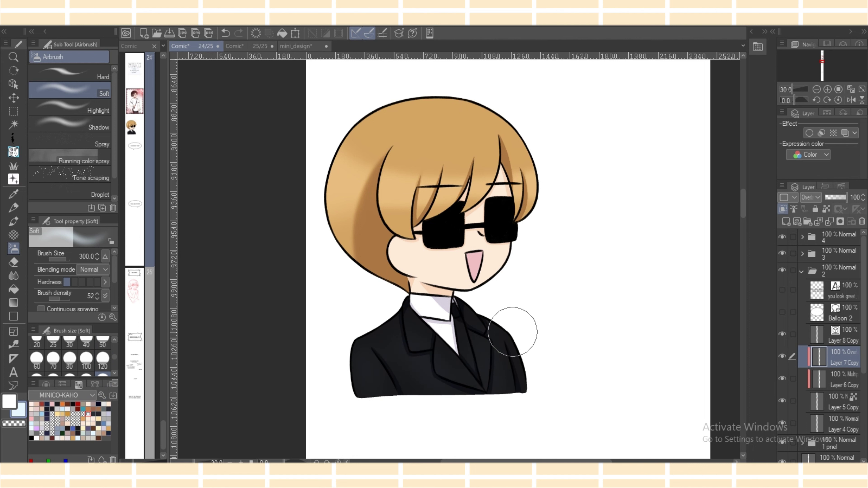
{"action": "left_click", "coordinate": [14, 424]}
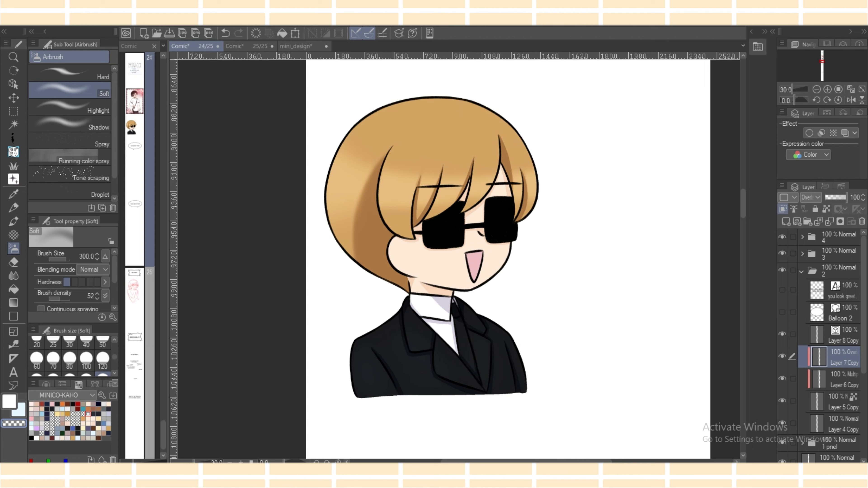
{"action": "scroll", "coordinate": [550, 381], "scroll_direction": "up", "scroll_amount": 2}
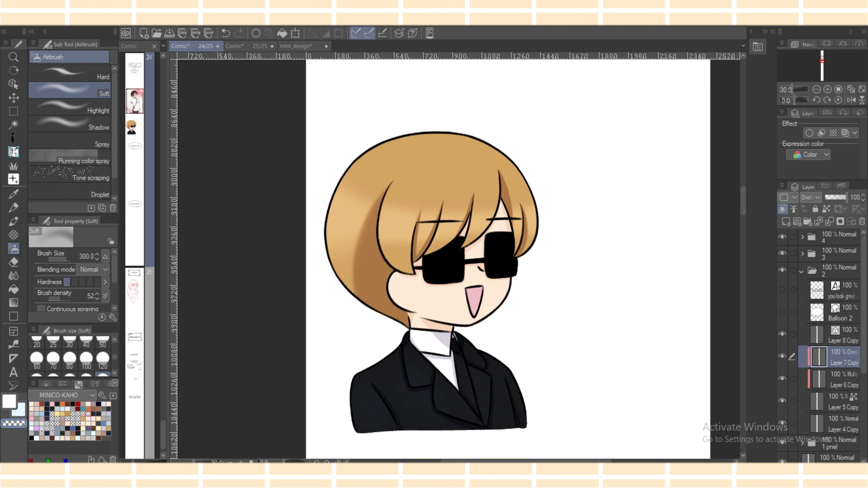